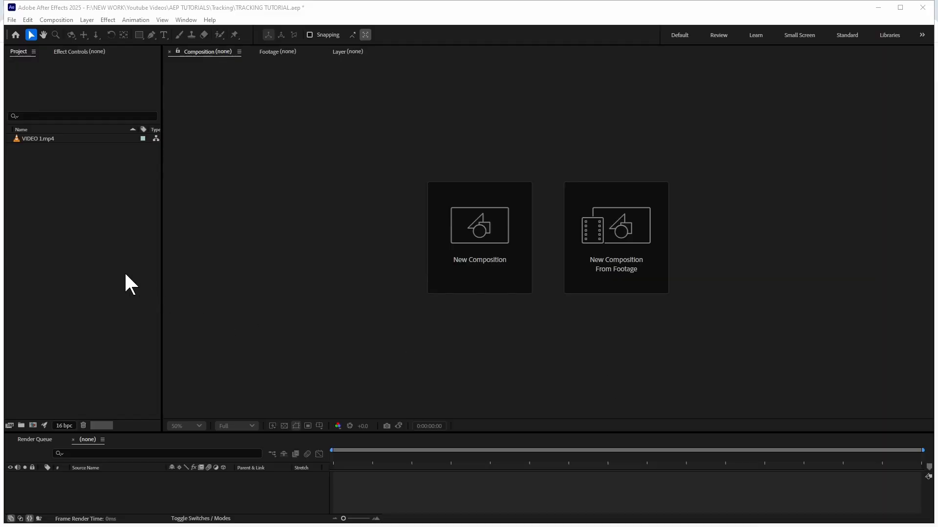
Step: Create a new composition from the VIDEO 1.mp4 footage
{"action": "left_click", "coordinate": [115, 269]}
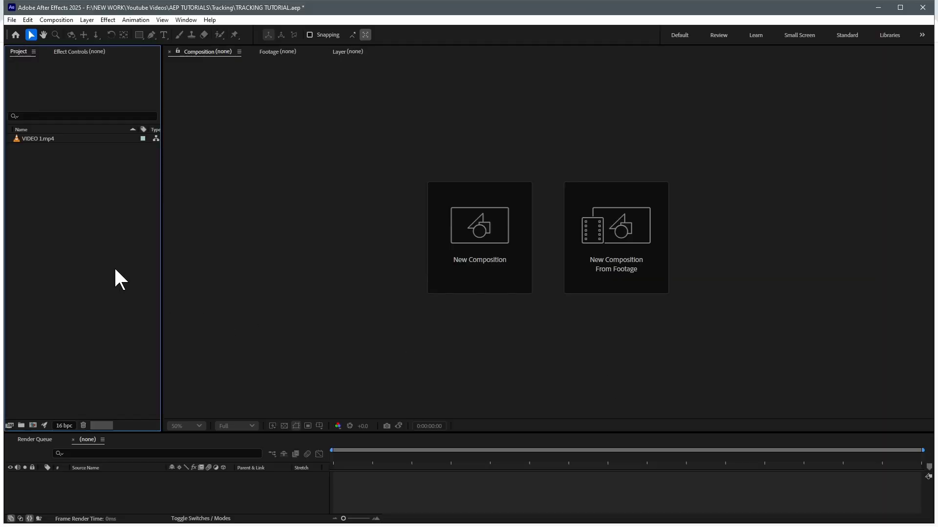
{"action": "left_click", "coordinate": [40, 138]}
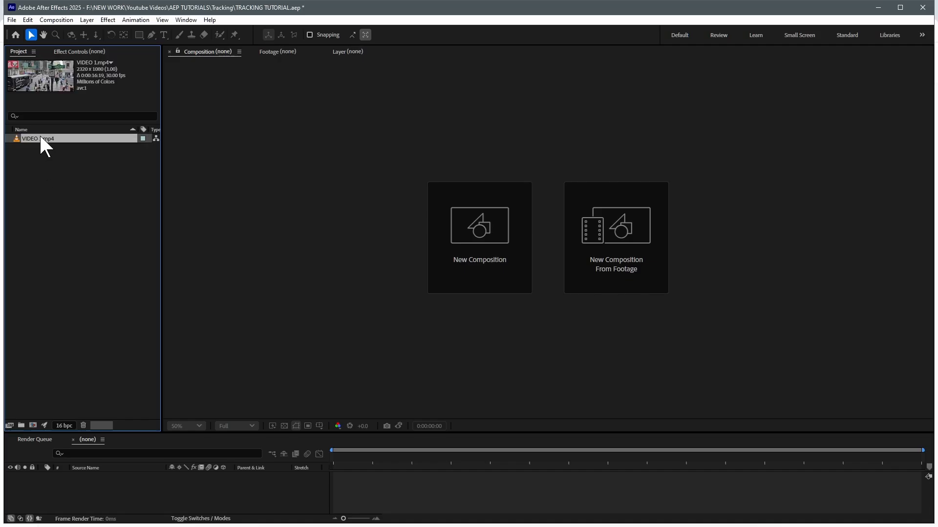
{"action": "right_click", "coordinate": [40, 137]}
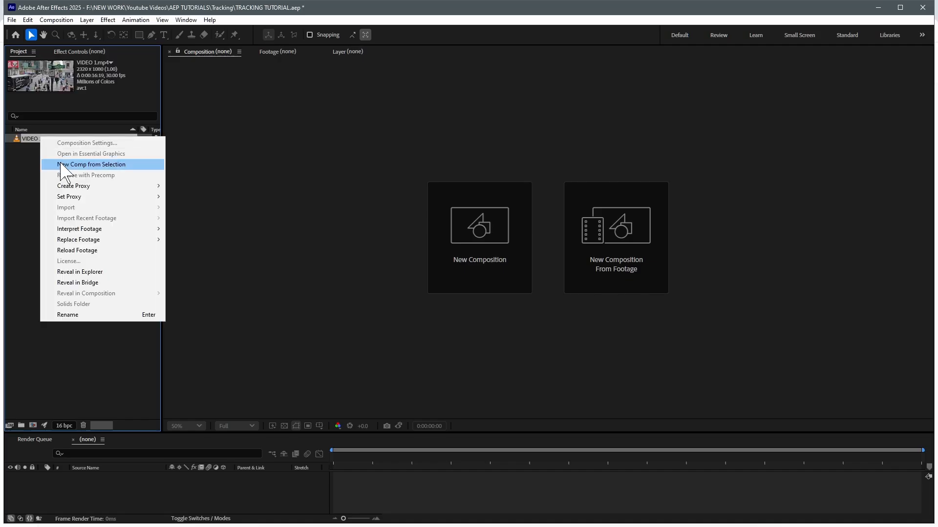
{"action": "left_click", "coordinate": [63, 167]}
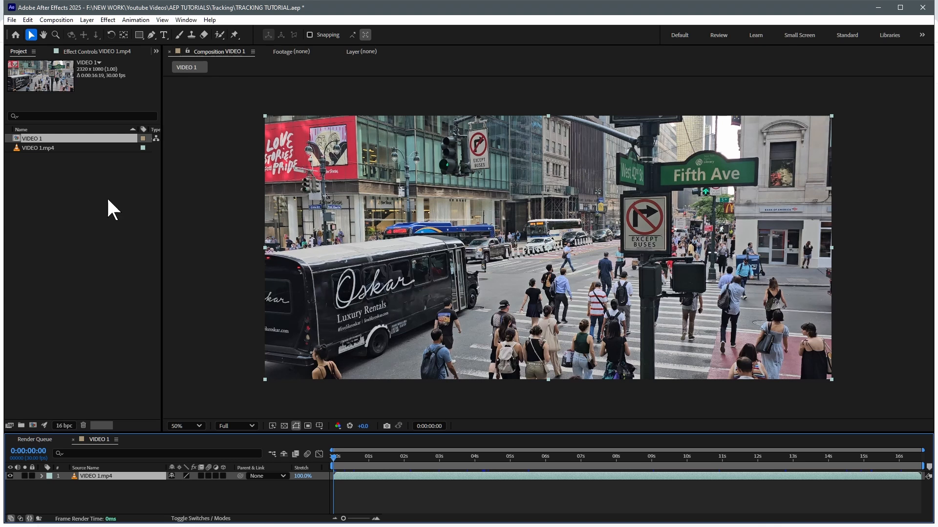
Step: Open the VIDEO 1.mp4 layer in its own layer view and bring up the Tracker
{"action": "left_click", "coordinate": [735, 264]}
{"action": "scroll", "coordinate": [674, 243], "scroll_direction": "up", "scroll_amount": 1}
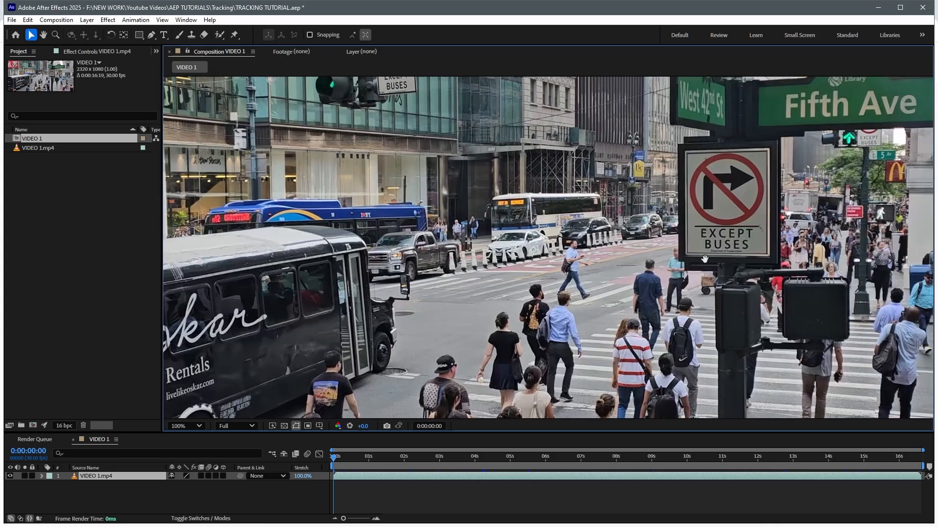
{"action": "left_click_drag", "start_coordinate": [692, 245], "coordinate": [541, 245]}
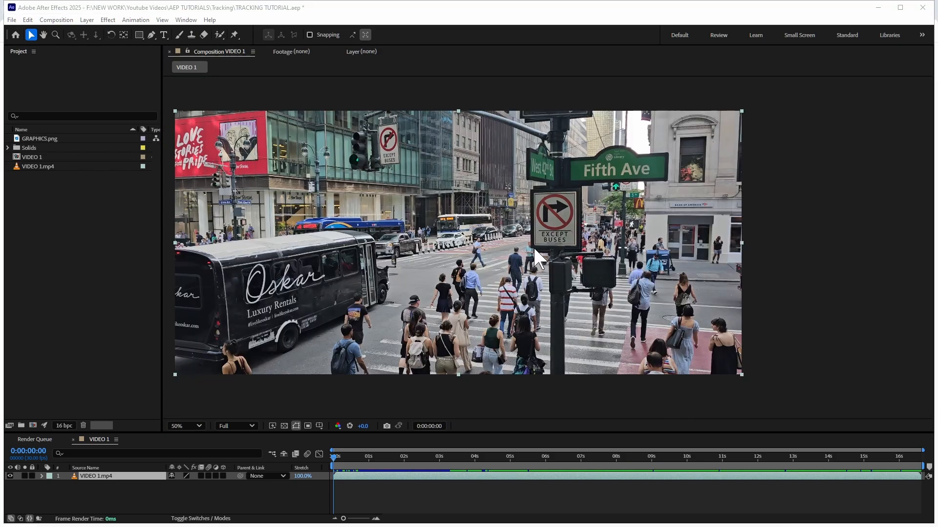
{"action": "double_click", "coordinate": [388, 474]}
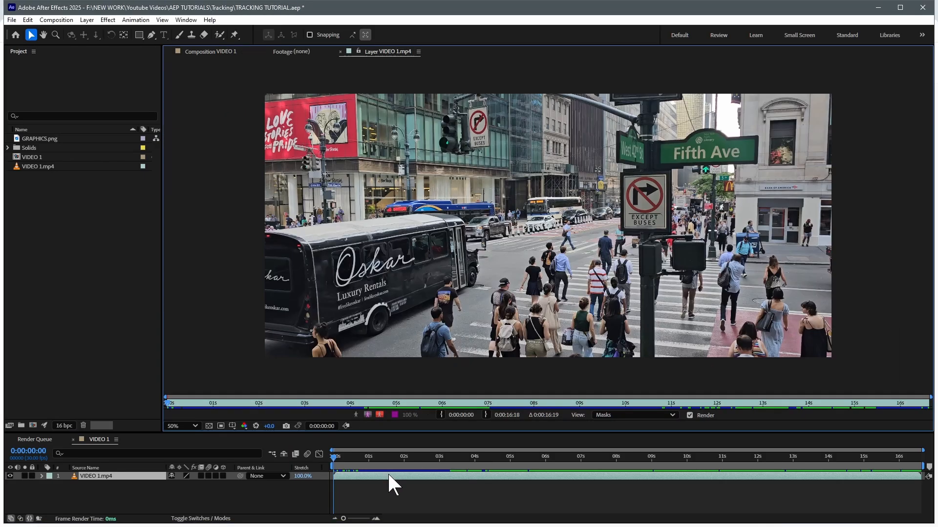
{"action": "left_click", "coordinate": [186, 20]}
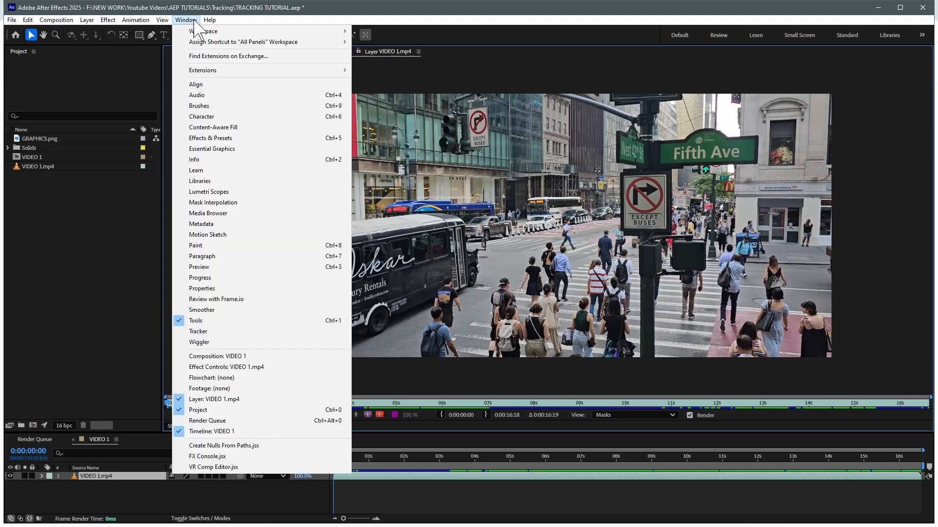
{"action": "left_click", "coordinate": [200, 332]}
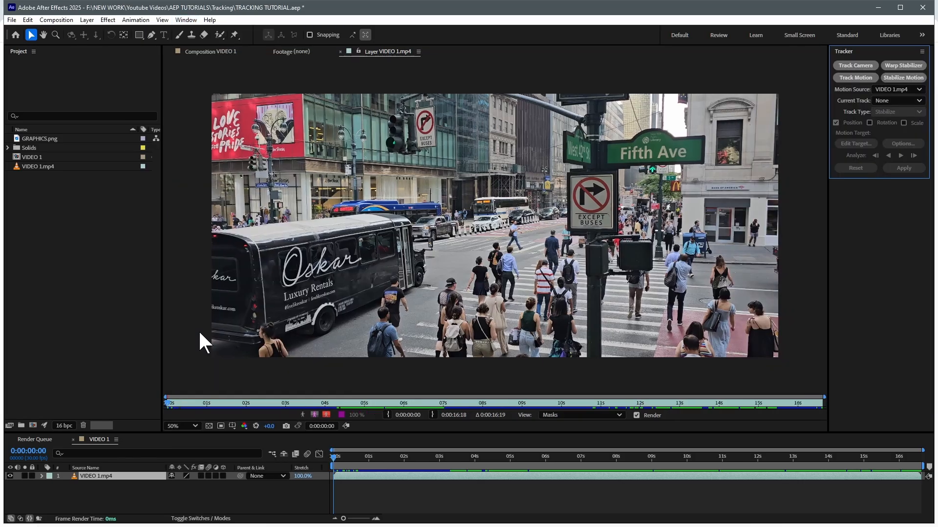
Step: Start a motion track on VIDEO 1.mp4 with the track type Perspective corner pin
{"action": "left_click", "coordinate": [852, 78]}
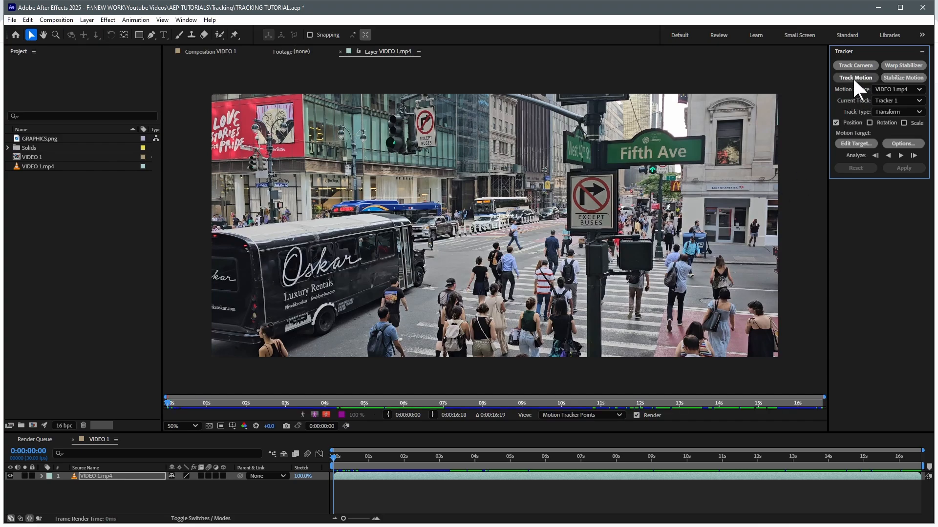
{"action": "left_click", "coordinate": [890, 111]}
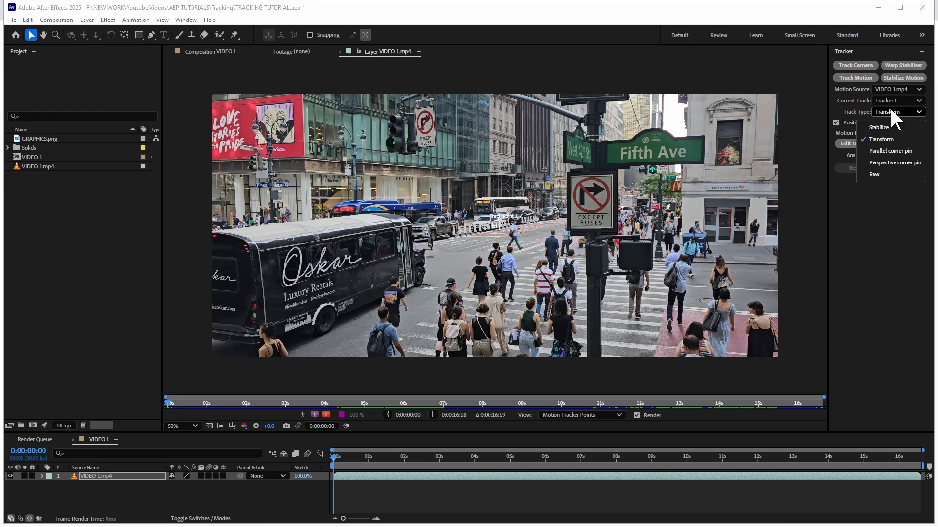
{"action": "left_click", "coordinate": [885, 169]}
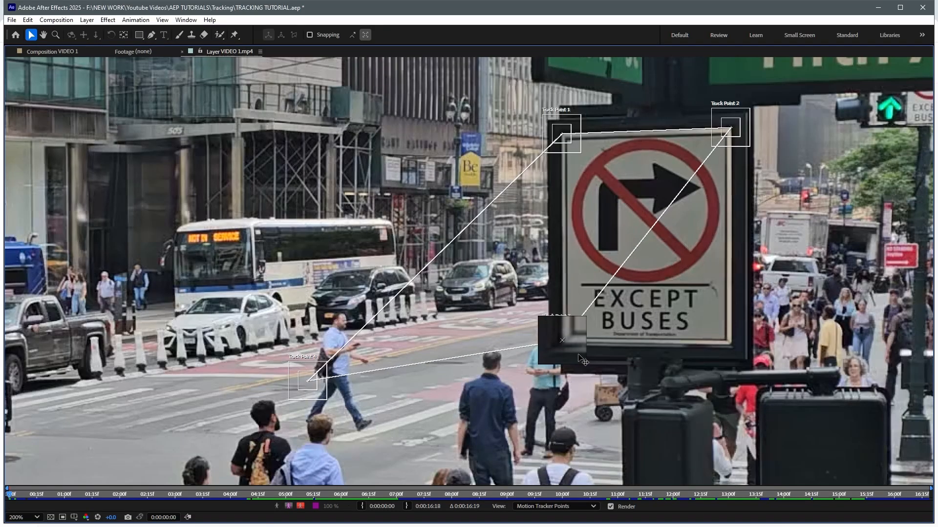
Step: Place Track Point 3 on the lower-right corner and Track Point 4 on the lower-left corner of the EXCEPT BUSES sign
{"action": "left_click_drag", "start_coordinate": [562, 342], "coordinate": [747, 359]}
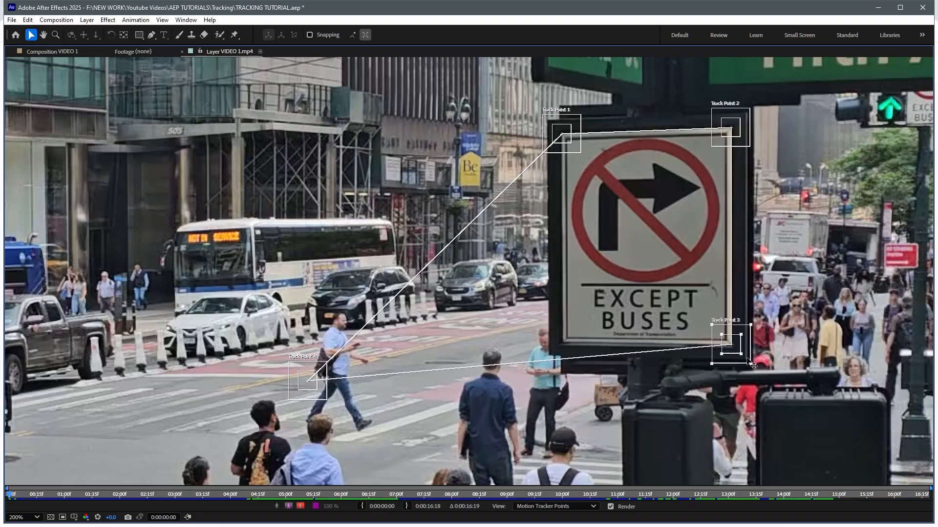
{"action": "left_click_drag", "start_coordinate": [301, 400], "coordinate": [556, 363]}
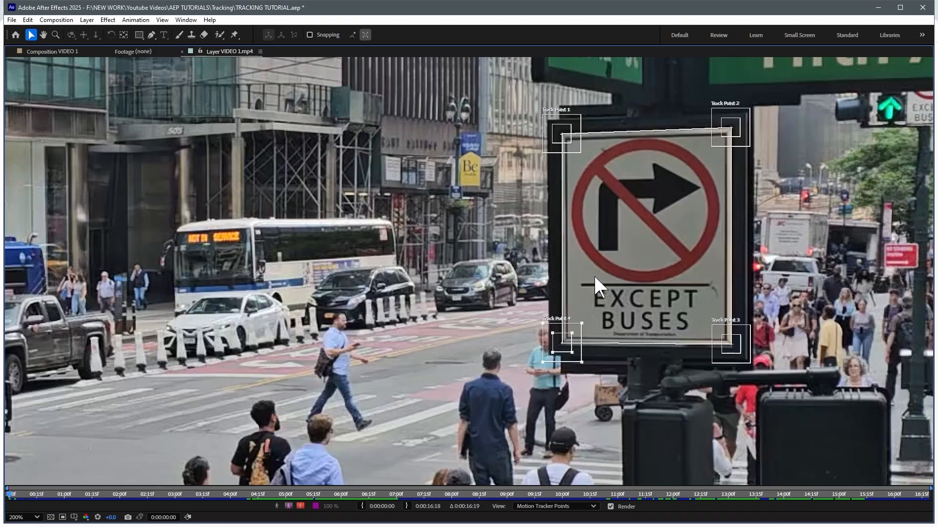
{"action": "scroll", "coordinate": [594, 278], "scroll_direction": "down", "scroll_amount": 1}
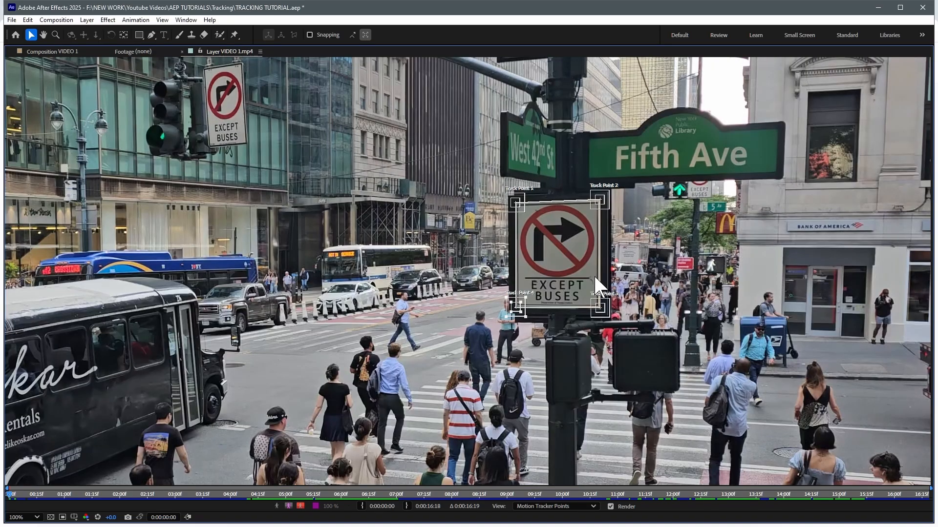
{"action": "key", "text": "grave"}
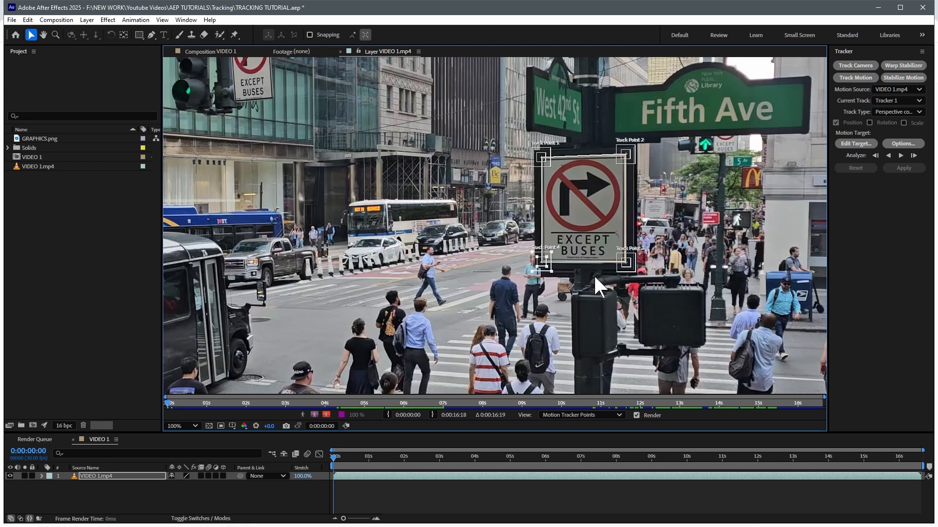
Step: Add GRAPHICS.png to the VIDEO 1 composition as a layer above the video
{"action": "left_click", "coordinate": [47, 140]}
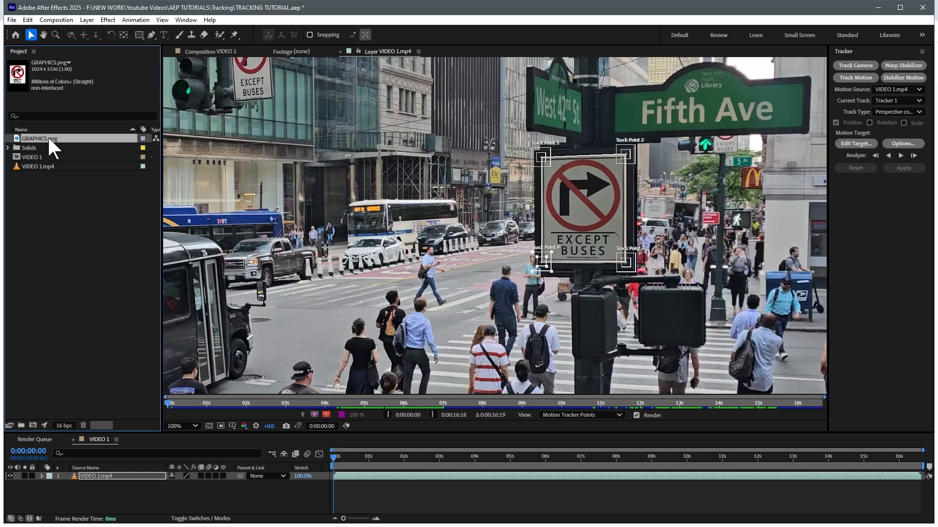
{"action": "left_click_drag", "start_coordinate": [46, 136], "coordinate": [134, 470]}
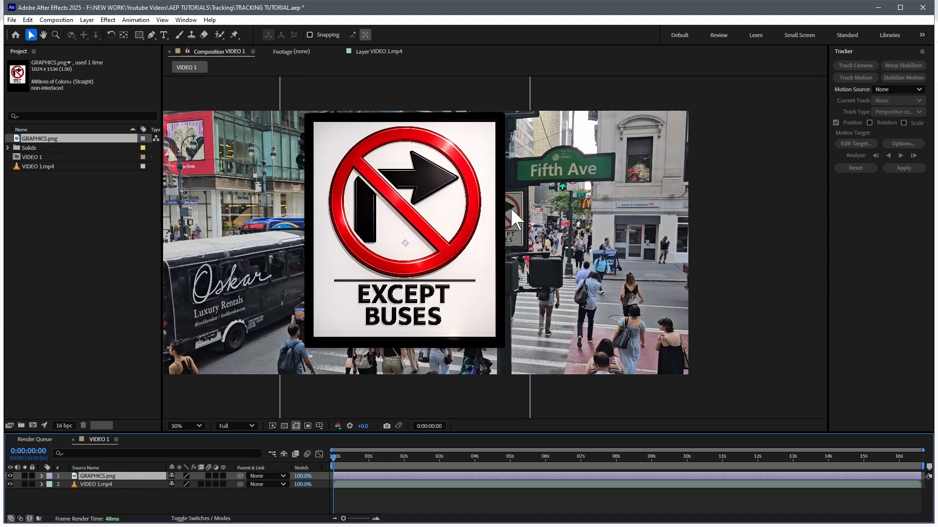
{"action": "scroll", "coordinate": [512, 201], "scroll_direction": "down", "scroll_amount": 2}
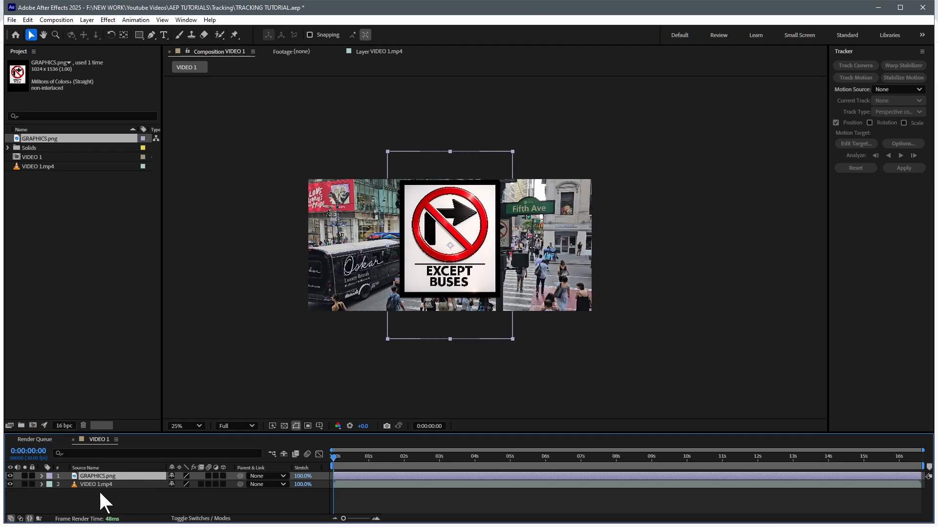
Step: Scale the GRAPHICS.png layer to 32% and move it over the EXCEPT BUSES sign beneath the Fifth Ave sign
{"action": "key", "text": "s"}
{"action": "left_click_drag", "start_coordinate": [183, 485], "coordinate": [167, 496]}
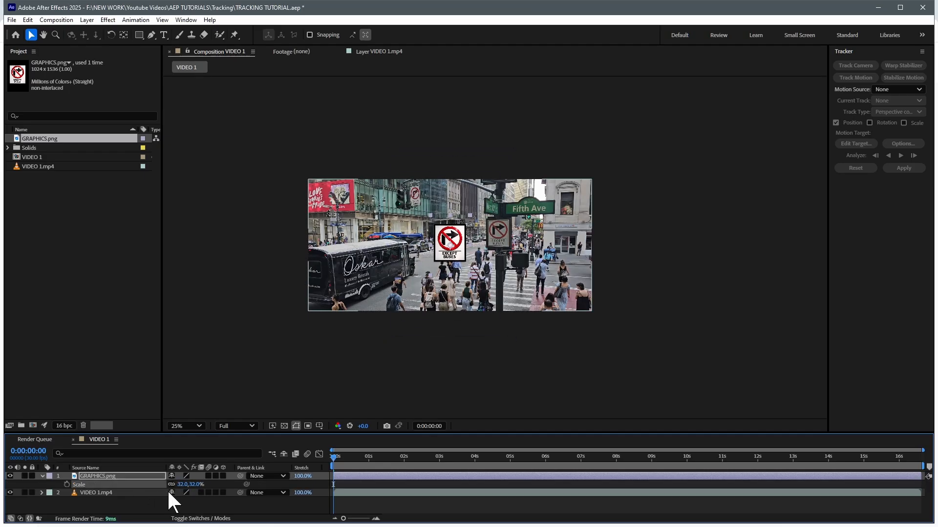
{"action": "scroll", "coordinate": [429, 267], "scroll_direction": "up", "scroll_amount": 2}
{"action": "left_click_drag", "start_coordinate": [405, 249], "coordinate": [504, 234]}
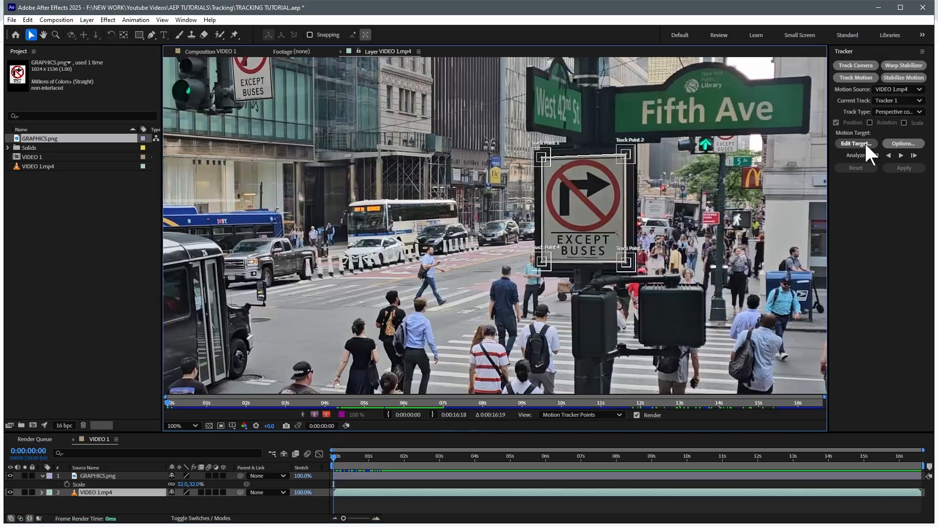
Step: Set the GRAPHICS.png layer as the motion target of the tracker
{"action": "left_click", "coordinate": [866, 145]}
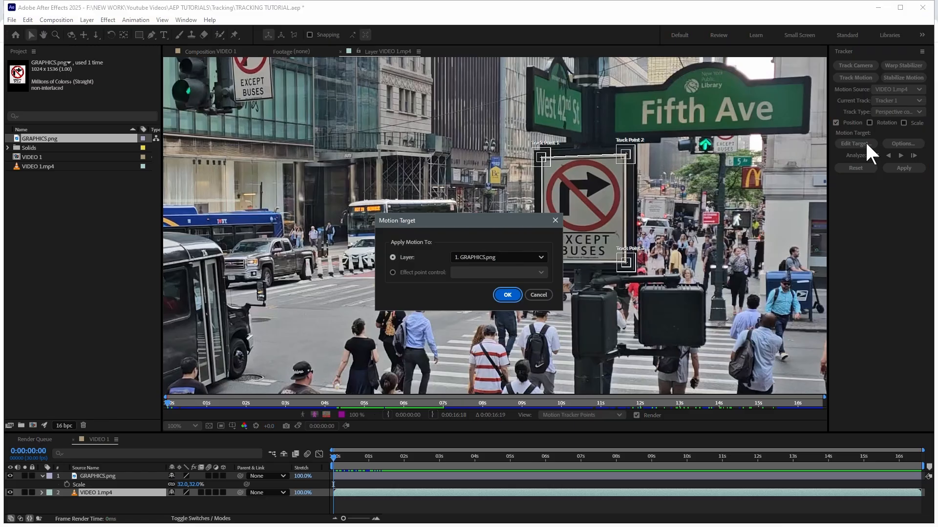
{"action": "left_click", "coordinate": [497, 257]}
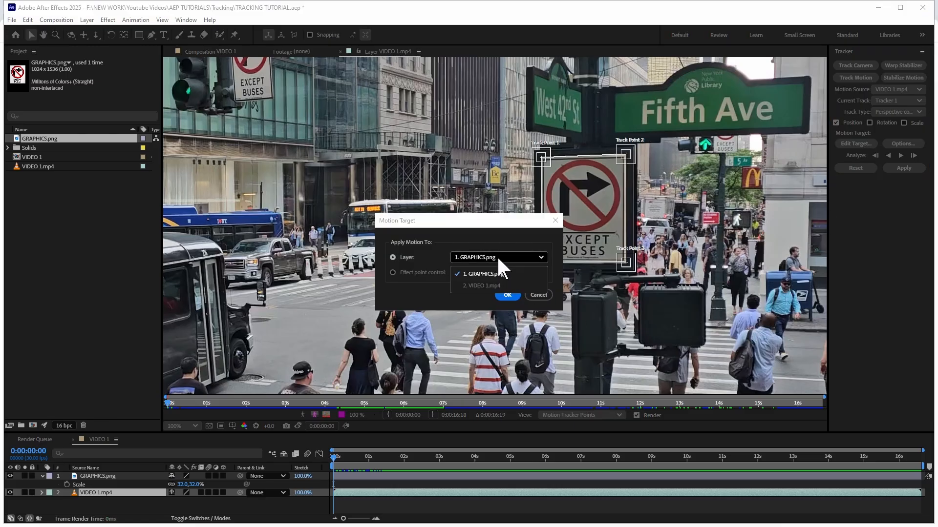
{"action": "left_click", "coordinate": [477, 275]}
{"action": "left_click", "coordinate": [510, 295]}
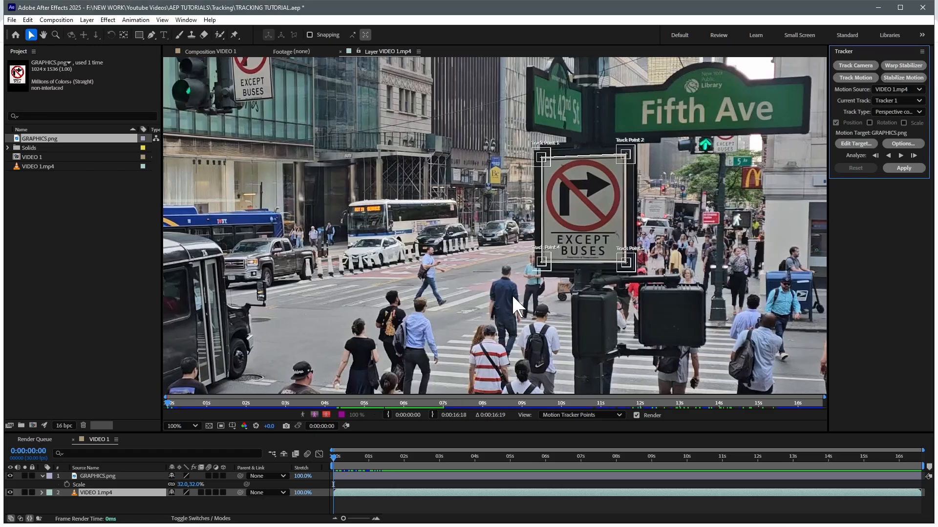
Step: Analyze the track forward through the whole clip and apply the motion to GRAPHICS.png
{"action": "left_click", "coordinate": [901, 155]}
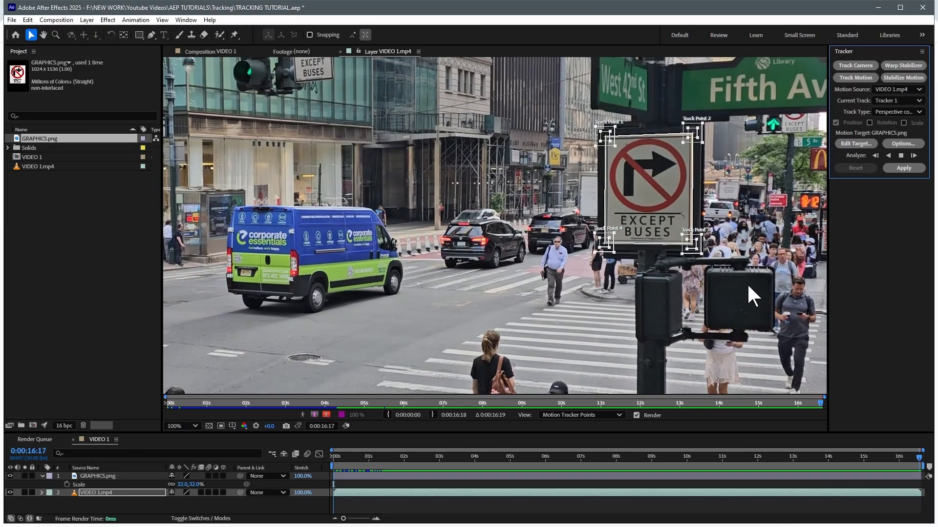
{"action": "left_click", "coordinate": [890, 168]}
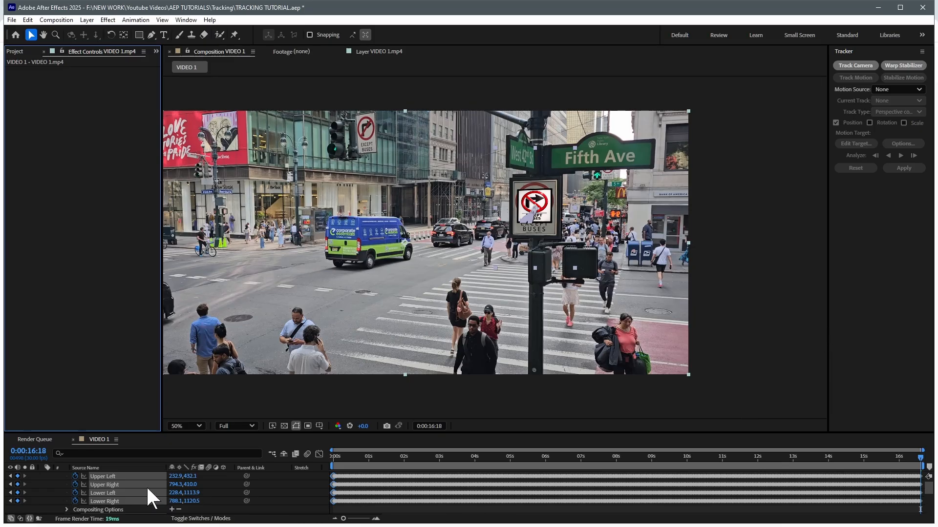
Step: Enlarge the timeline area and set the GRAPHICS.png scale to 39.8, 55.4% to cover the sign
{"action": "left_click_drag", "start_coordinate": [146, 433], "coordinate": [146, 368]}
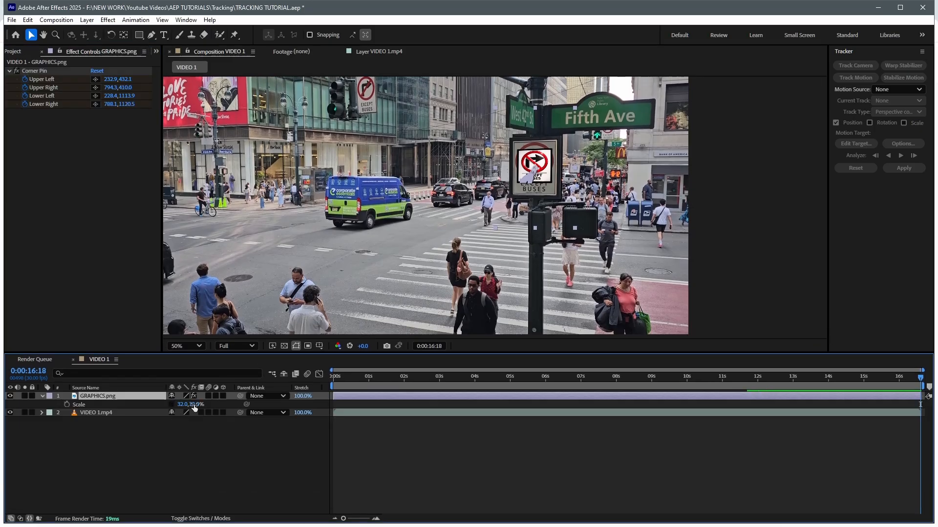
{"action": "left_click_drag", "start_coordinate": [194, 408], "coordinate": [238, 413]}
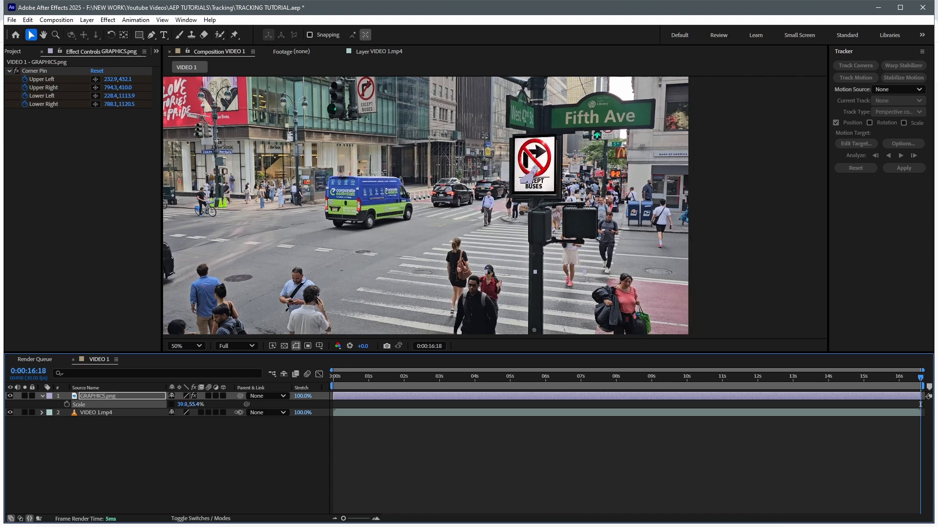
Step: Create a null object in the composition and parent the GRAPHICS.png layer to it
{"action": "right_click", "coordinate": [190, 452]}
{"action": "mouse_move", "coordinate": [251, 335]}
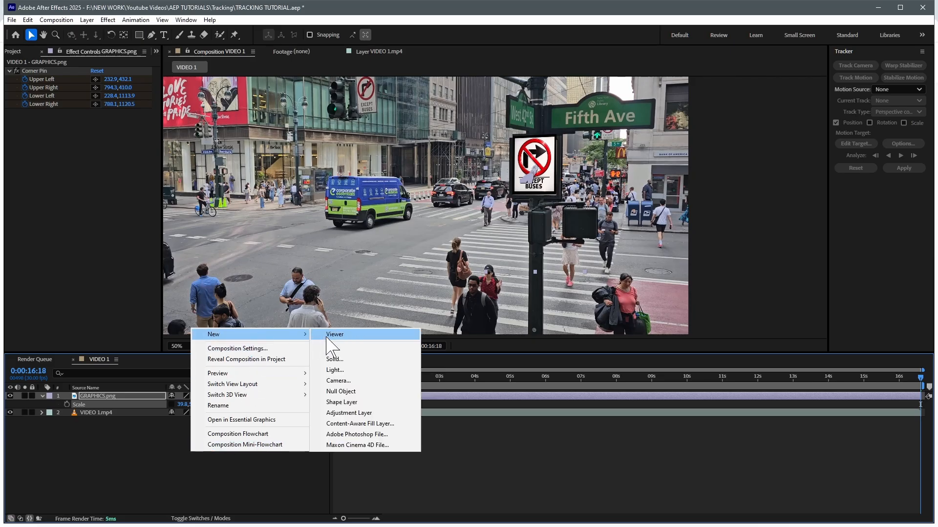
{"action": "left_click", "coordinate": [353, 389]}
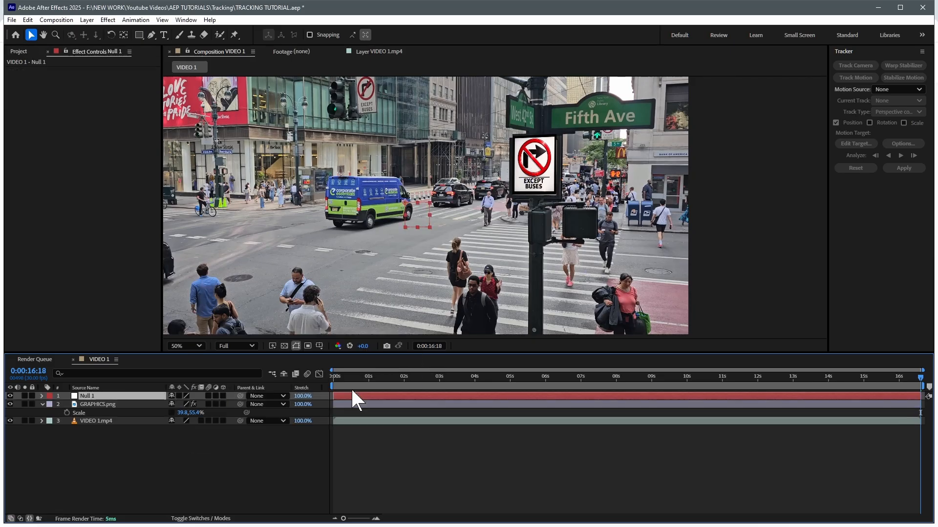
{"action": "left_click", "coordinate": [93, 403]}
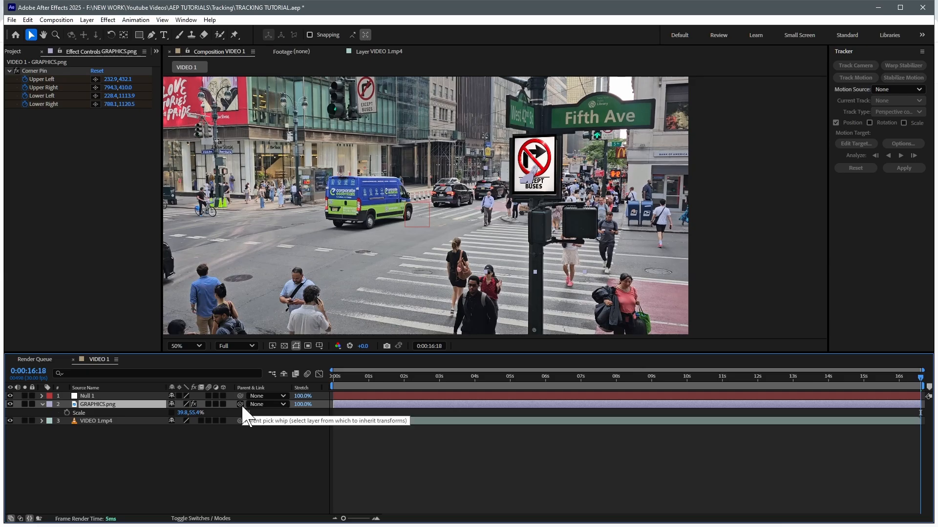
{"action": "left_click_drag", "start_coordinate": [240, 404], "coordinate": [106, 394]}
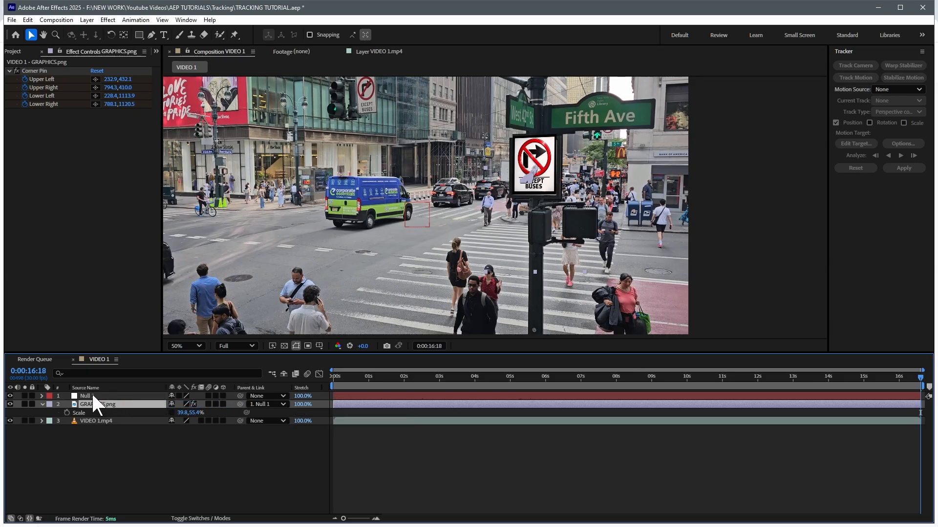
Step: Set the null object's horizontal position to 1213.6 so the graphic sits inside the sign frame
{"action": "left_click", "coordinate": [91, 395]}
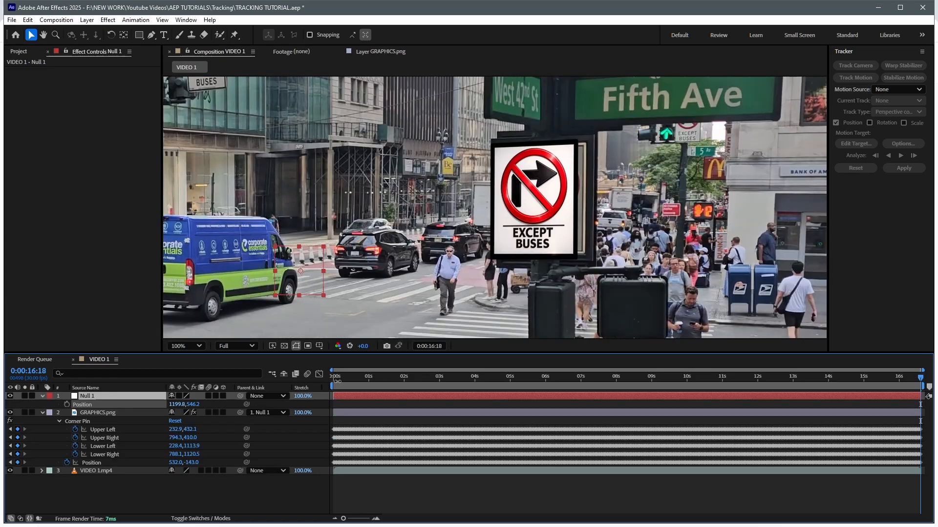
{"action": "key", "text": "Left"}
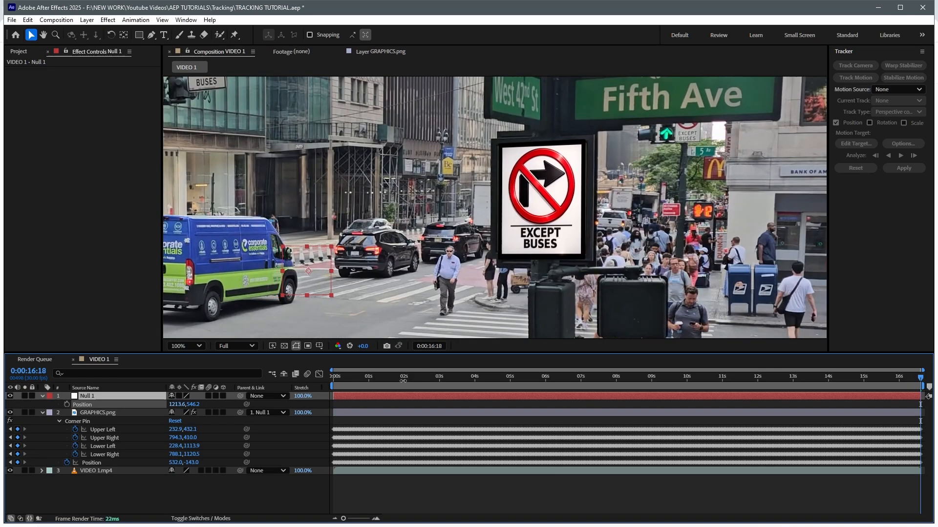
{"action": "key", "text": "Return"}
Step: Fine-tune the null object's scale so the graphic fits the sign frame
{"action": "key", "text": "s"}
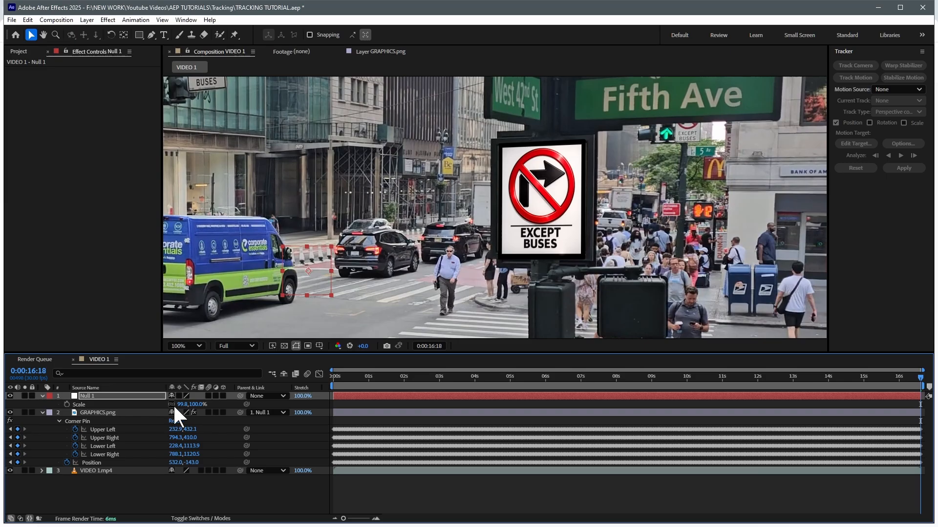
{"action": "left_click_drag", "start_coordinate": [180, 404], "coordinate": [199, 405]}
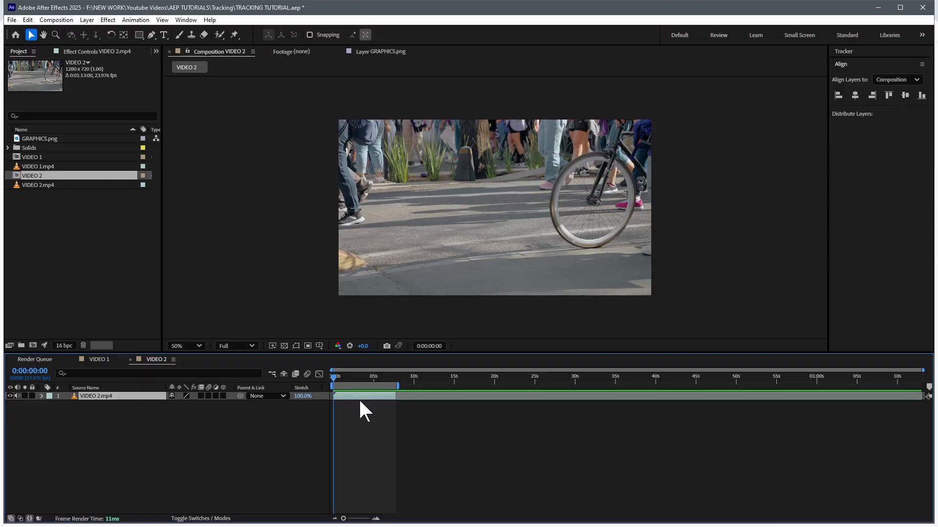
Step: Open the VIDEO 2.mp4 layer in the VIDEO 2 composition and start a motion track on it
{"action": "double_click", "coordinate": [359, 397]}
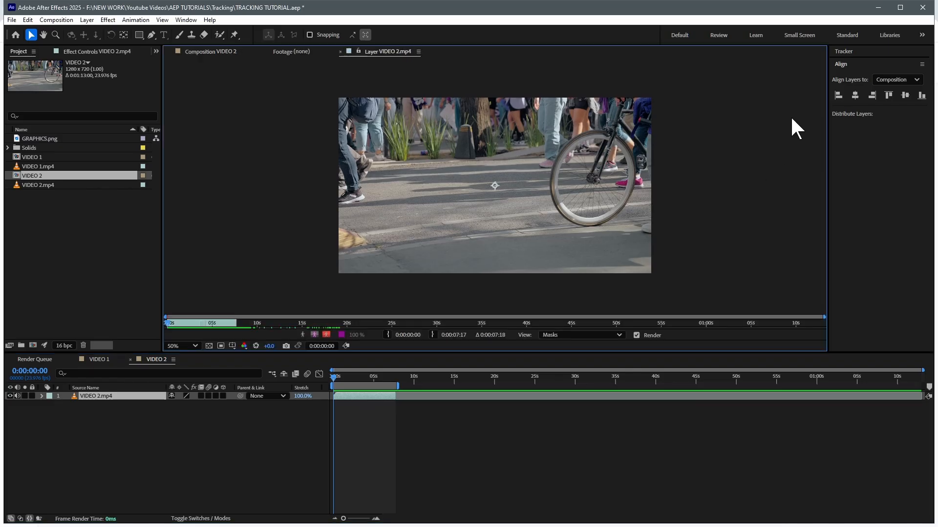
{"action": "left_click", "coordinate": [854, 51]}
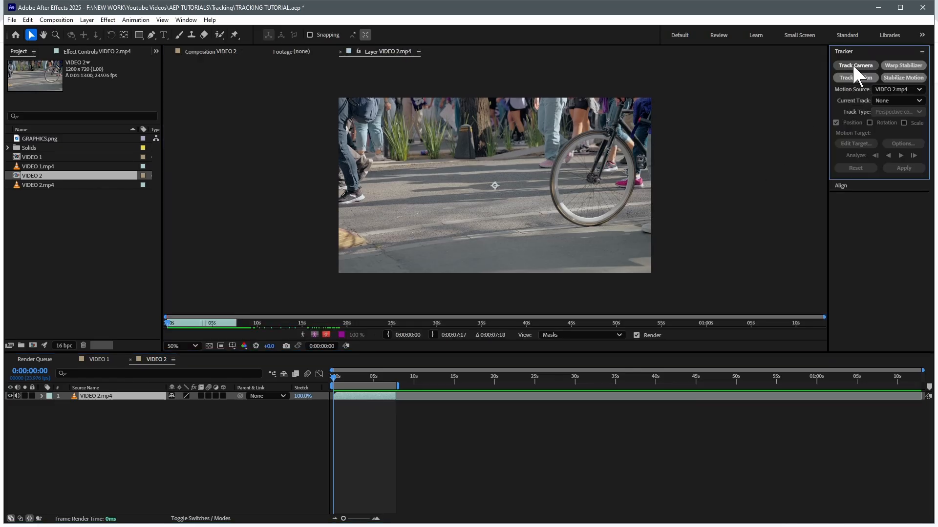
{"action": "left_click", "coordinate": [854, 78]}
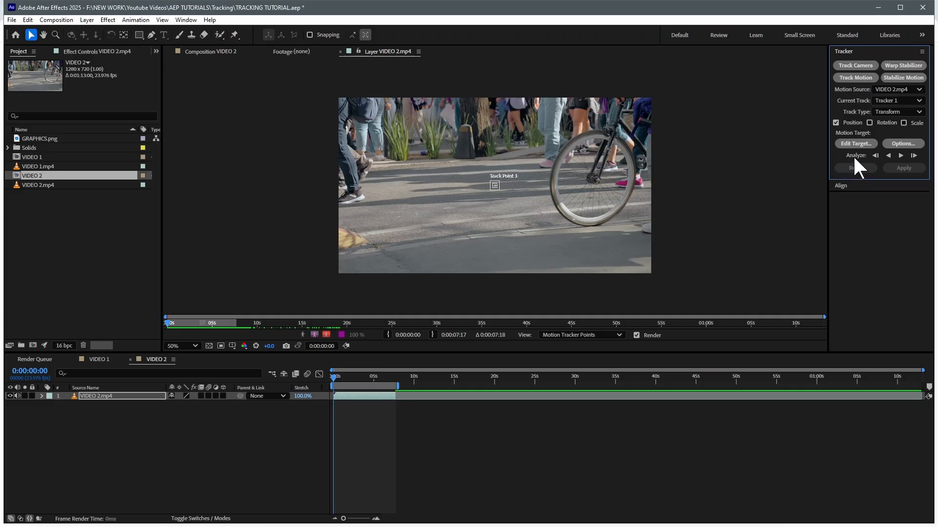
Step: Create a null object in the VIDEO 2 composition
{"action": "left_click", "coordinate": [193, 438]}
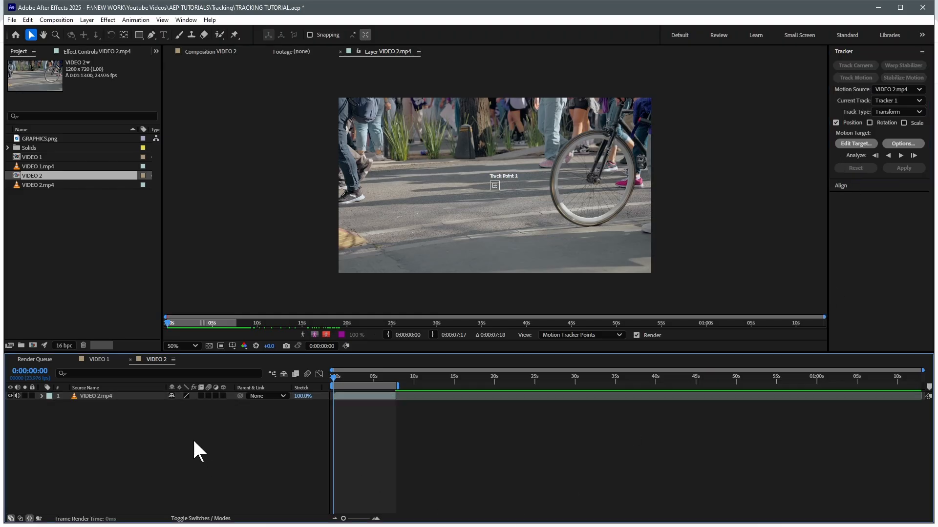
{"action": "right_click", "coordinate": [193, 438]}
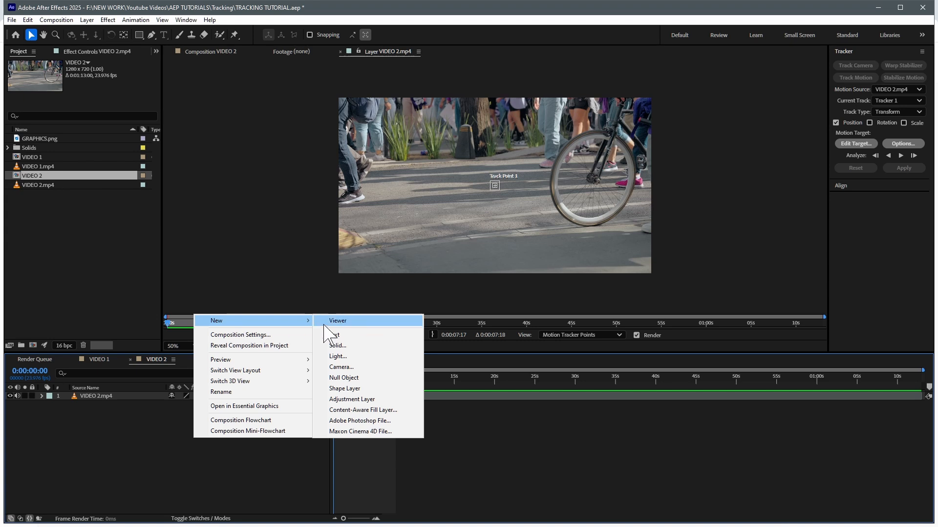
{"action": "left_click", "coordinate": [339, 379]}
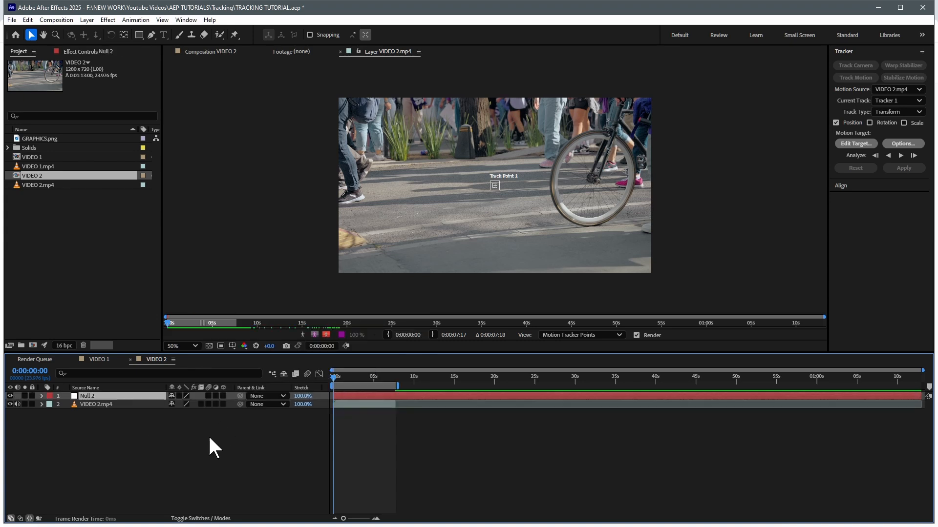
Step: Select the VIDEO 2.mp4 layer and place Track Point 1 on the hub of the bicycle's wheel at the first frame
{"action": "left_click_drag", "start_coordinate": [348, 405], "coordinate": [349, 407]}
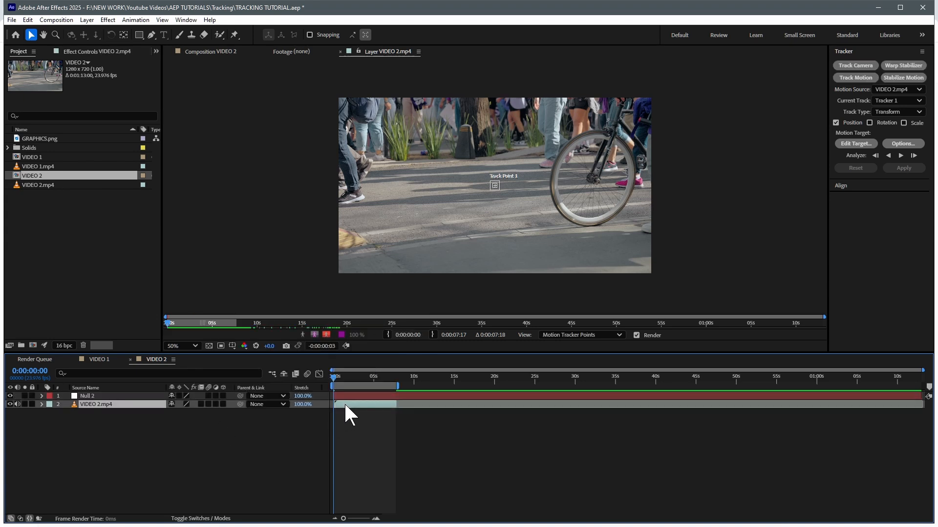
{"action": "key", "text": "ctrl+z"}
{"action": "left_click_drag", "start_coordinate": [538, 224], "coordinate": [502, 276]}
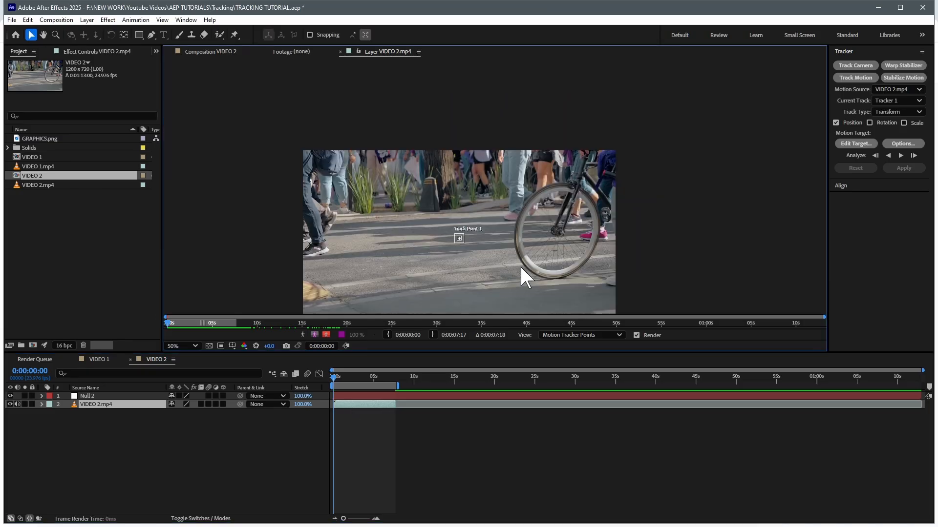
{"action": "scroll", "coordinate": [521, 267], "scroll_direction": "up", "scroll_amount": 2}
{"action": "left_click_drag", "start_coordinate": [577, 276], "coordinate": [513, 200]}
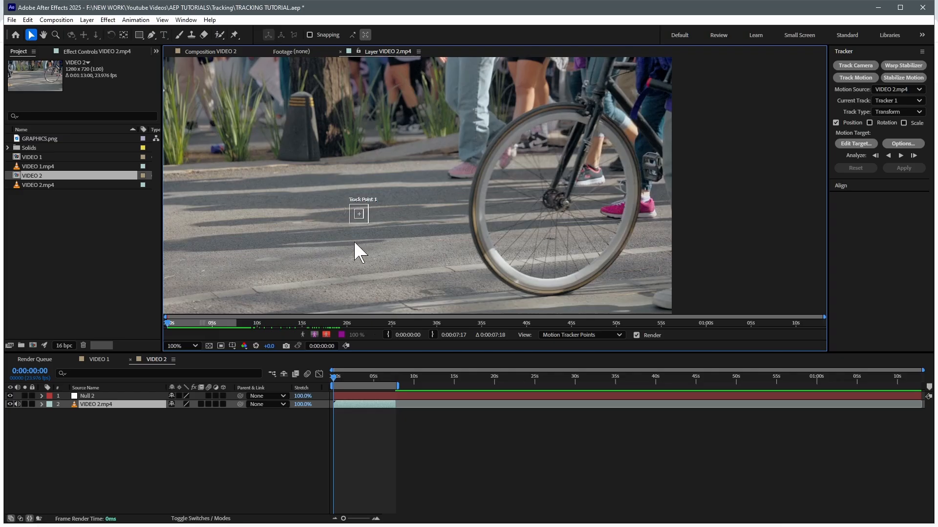
{"action": "key", "text": "period"}
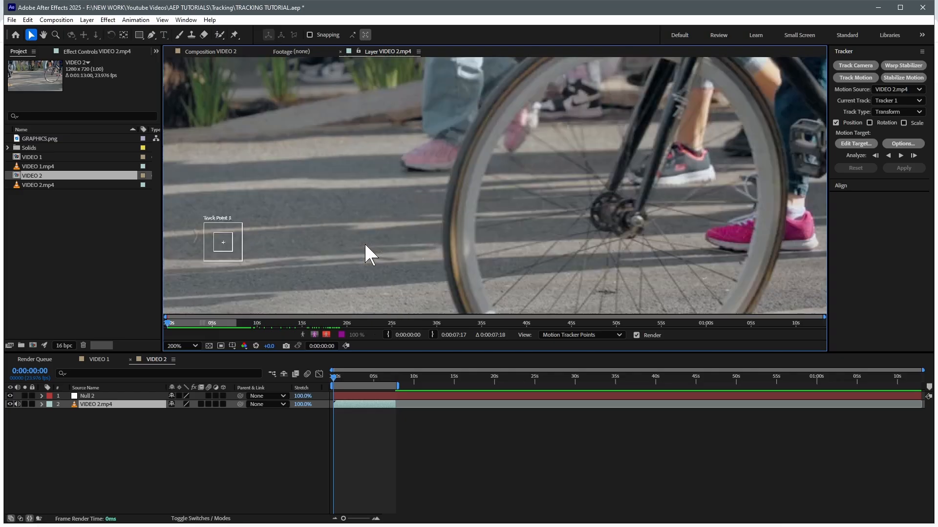
{"action": "left_click_drag", "start_coordinate": [232, 249], "coordinate": [646, 226]}
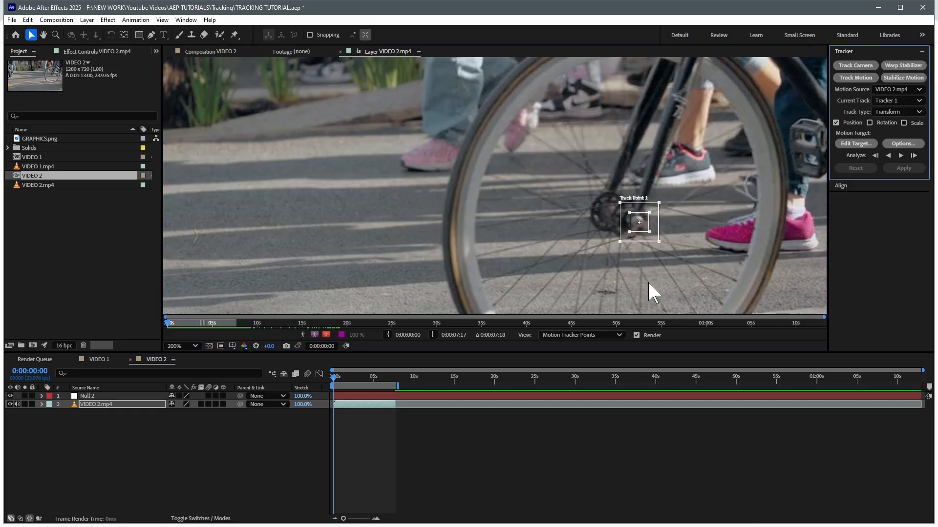
{"action": "key", "text": "comma"}
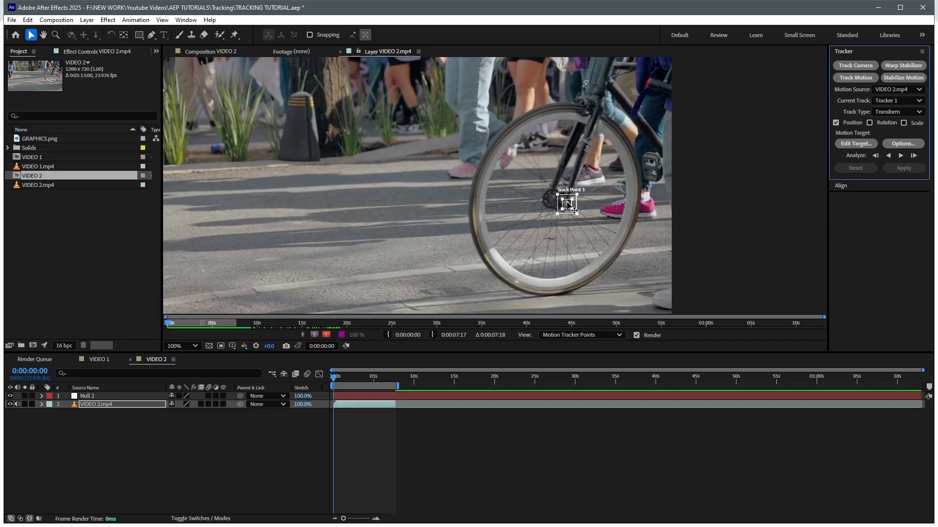
{"action": "key", "text": "comma"}
{"action": "left_click_drag", "start_coordinate": [497, 226], "coordinate": [516, 220]}
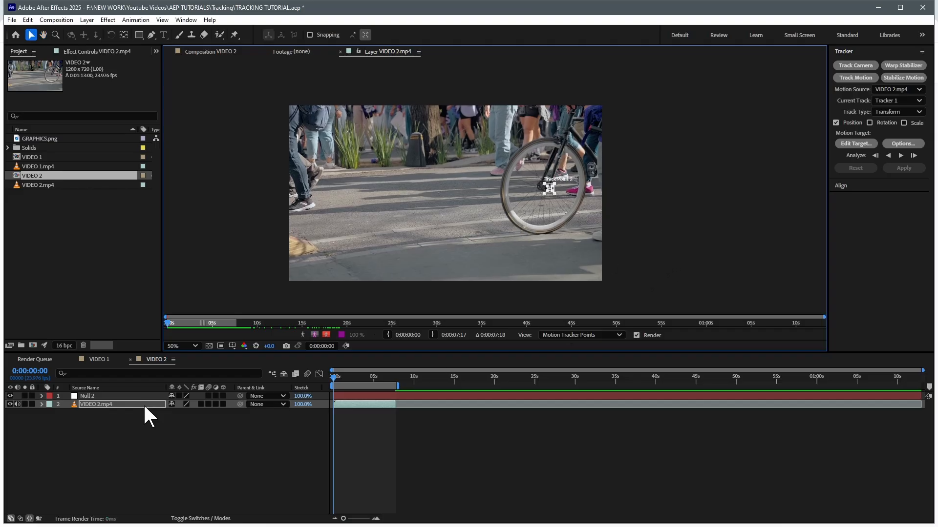
Step: Analyze the track forward through the clip, review the tracked path, and return the playhead to the first frame
{"action": "left_click", "coordinate": [900, 155]}
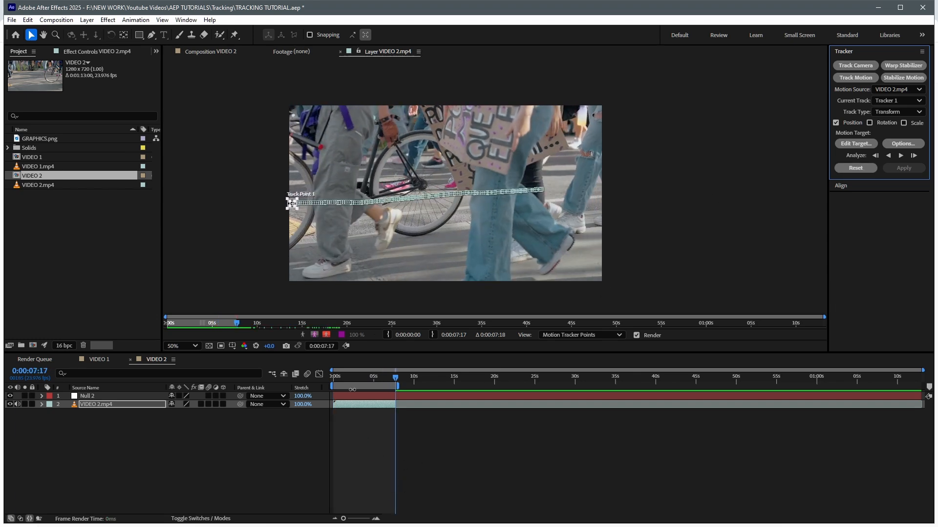
{"action": "left_click_drag", "start_coordinate": [347, 377], "coordinate": [394, 373]}
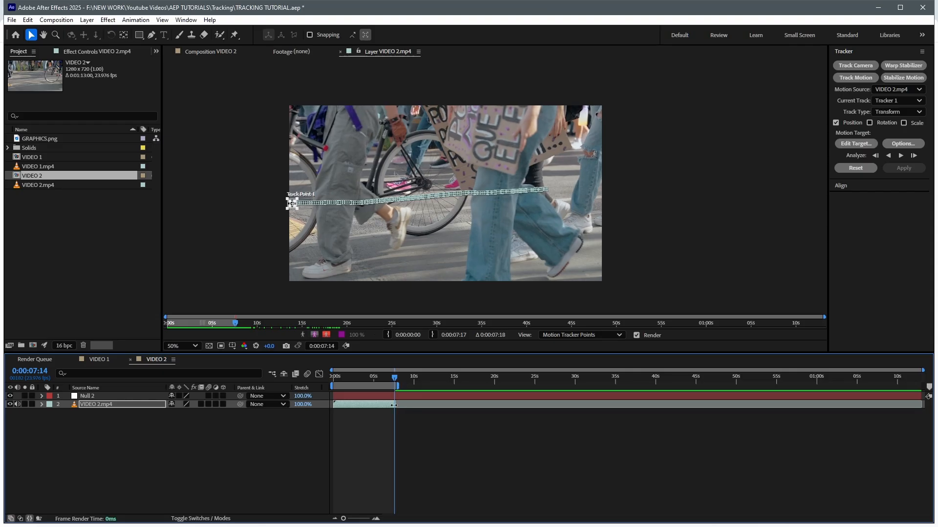
{"action": "key", "text": "equal"}
{"action": "key", "text": "equal"}
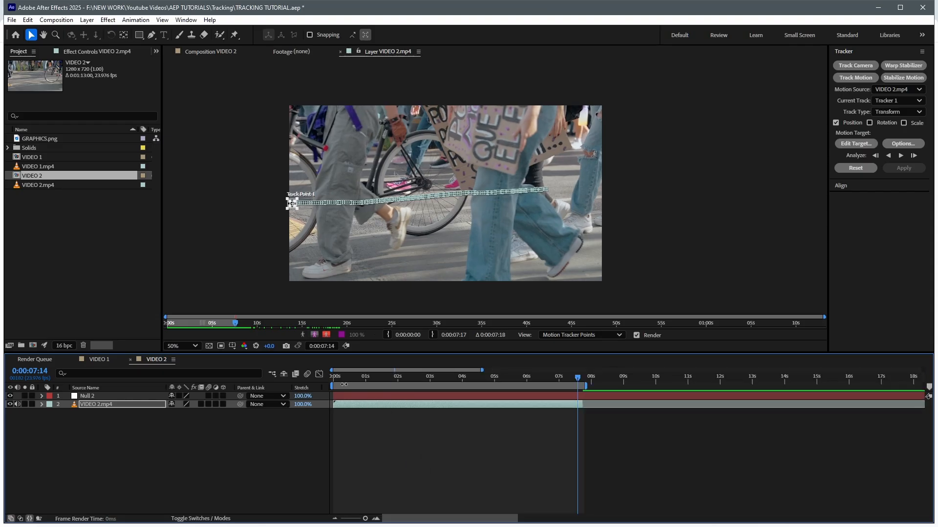
{"action": "mouse_move", "coordinate": [336, 377]}
{"action": "left_mouse_down"}
{"action": "mouse_move", "coordinate": [352, 380]}
{"action": "mouse_move", "coordinate": [320, 388]}
{"action": "left_mouse_up"}
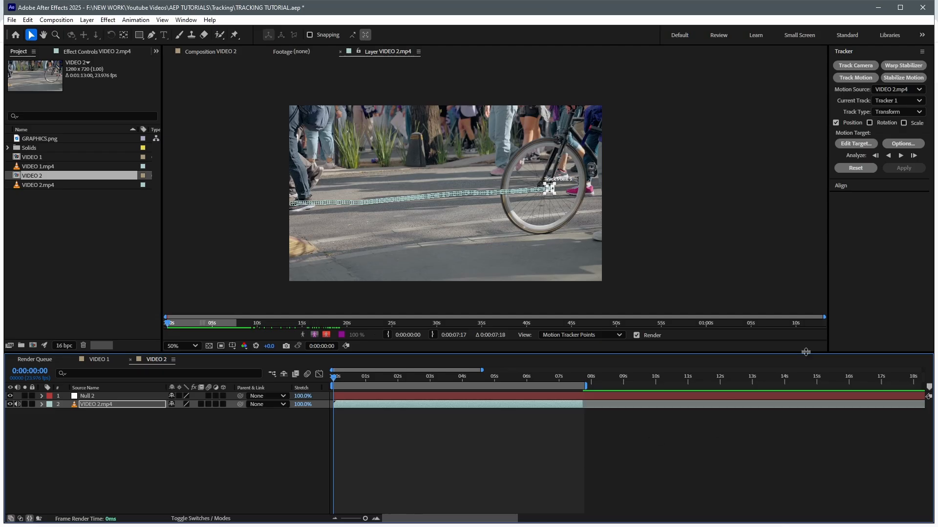
Step: Set Null 2 as the motion target layer for the tracker
{"action": "left_click", "coordinate": [872, 143]}
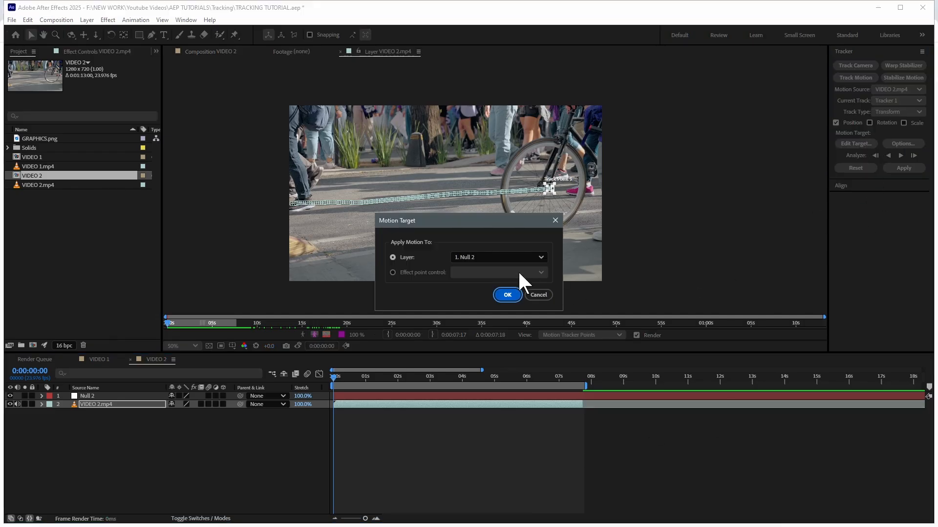
{"action": "left_click", "coordinate": [482, 257]}
{"action": "left_click", "coordinate": [484, 270]}
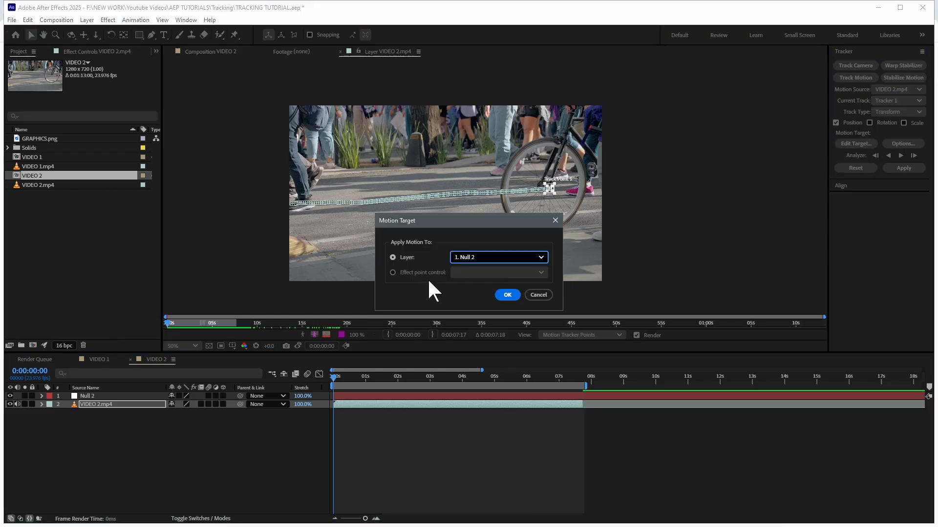
{"action": "left_click", "coordinate": [506, 293]}
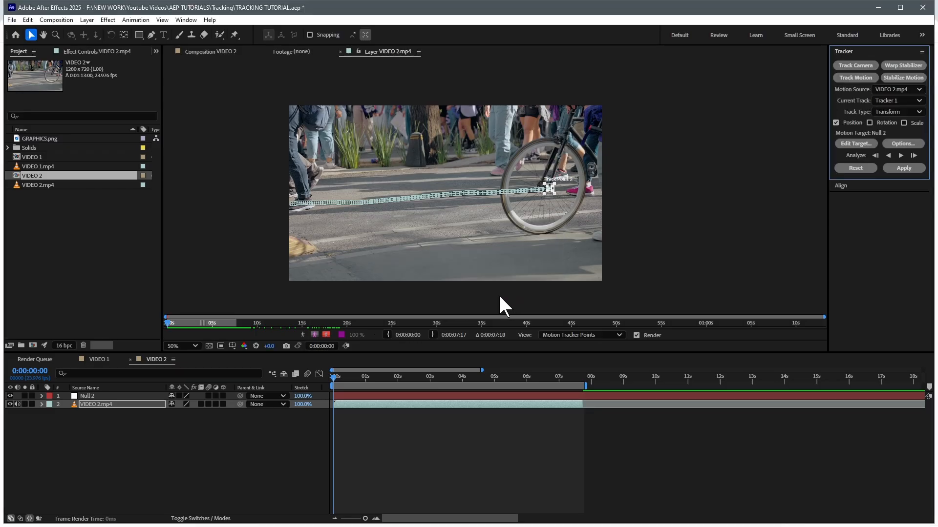
Step: Apply the tracked motion to the null in both X and Y dimensions
{"action": "left_click", "coordinate": [914, 168]}
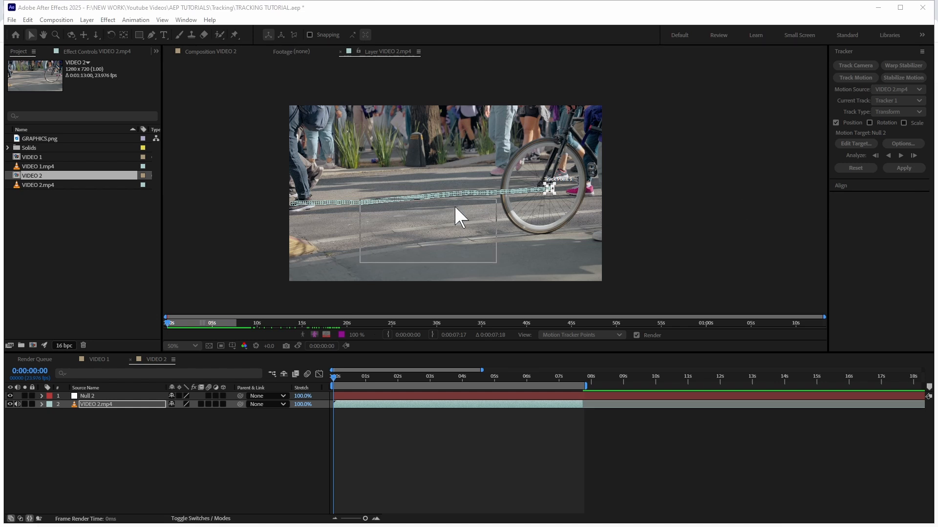
{"action": "left_click", "coordinate": [441, 248]}
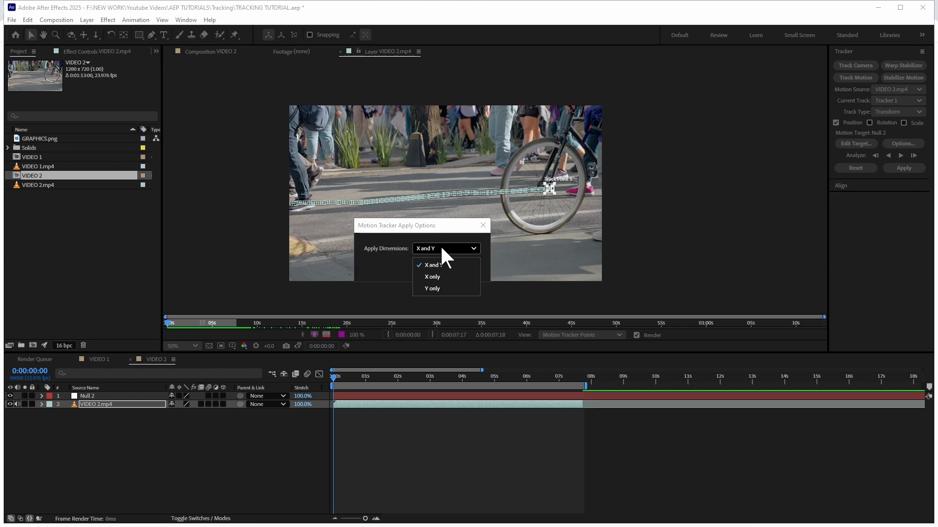
{"action": "left_click", "coordinate": [438, 266]}
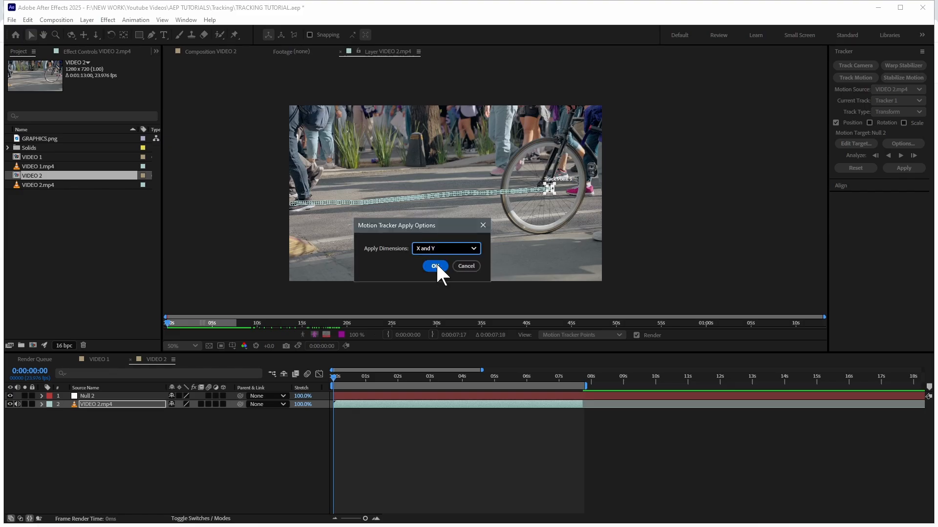
{"action": "left_click", "coordinate": [434, 265]}
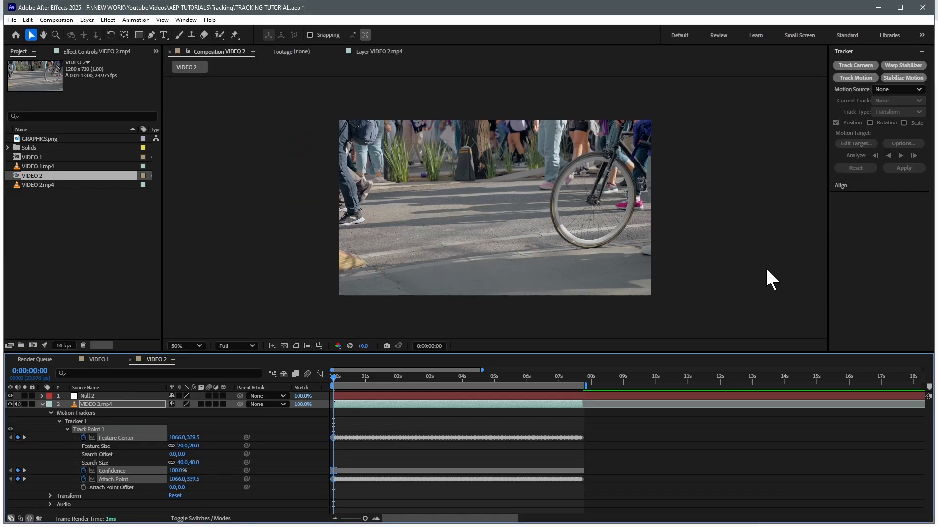
Step: Collapse the motion tracker properties of VIDEO 2.mp4, select Null 2, and show the layer controls in the composition view
{"action": "left_click", "coordinate": [343, 441]}
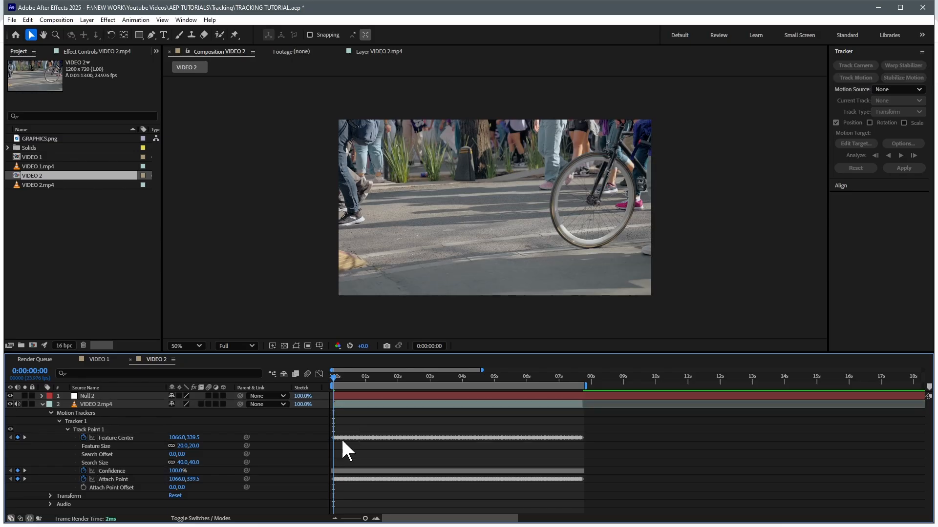
{"action": "left_click", "coordinate": [76, 421]}
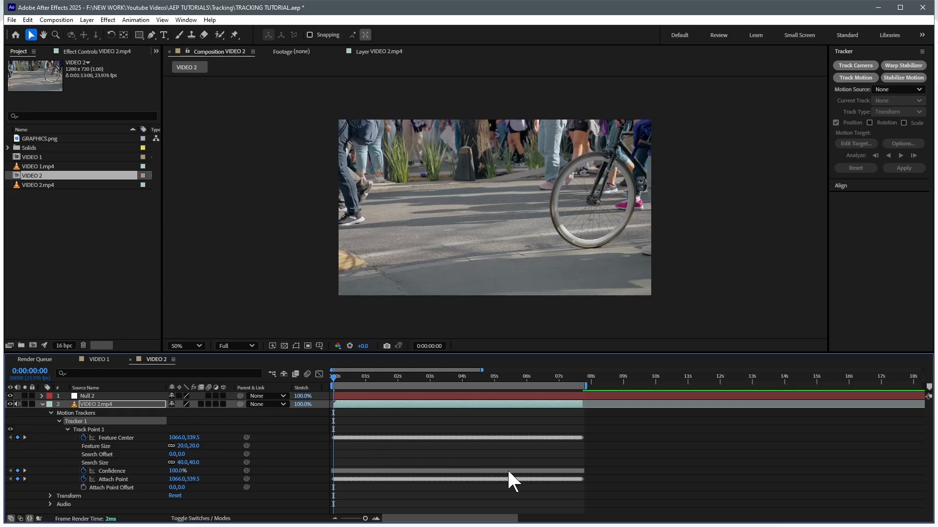
{"action": "left_click", "coordinate": [50, 412]}
{"action": "left_click", "coordinate": [100, 395]}
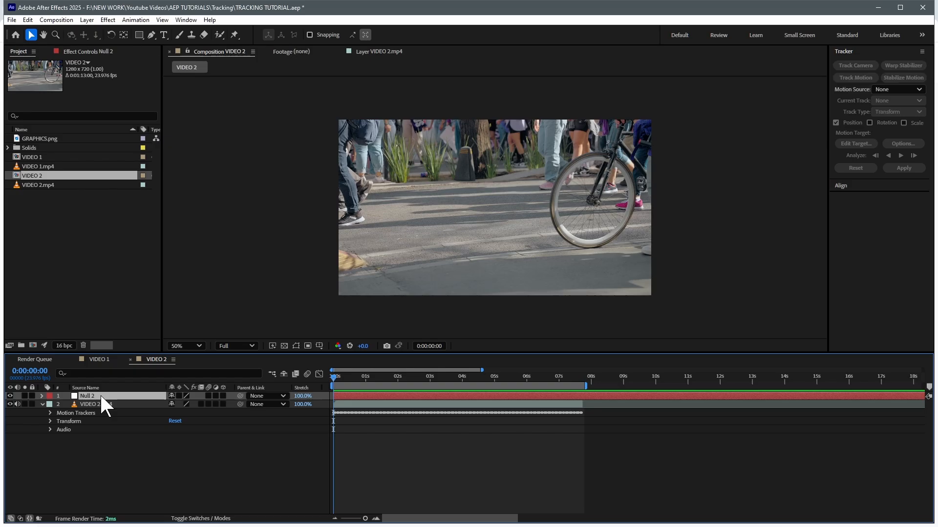
{"action": "key", "text": "ctrl+shift+h"}
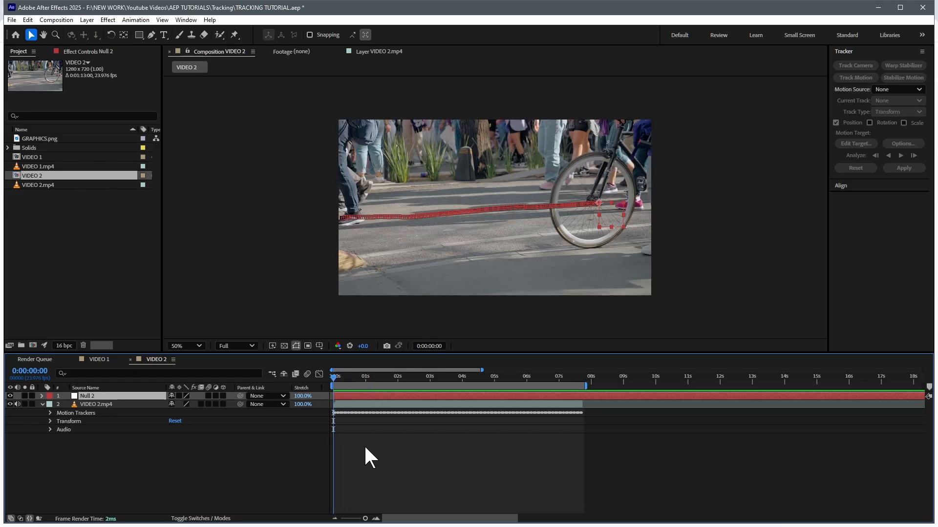
Step: Create a text layer in the VIDEO 2 composition reading "We are on the way"
{"action": "right_click", "coordinate": [361, 444]}
{"action": "mouse_move", "coordinate": [397, 326]}
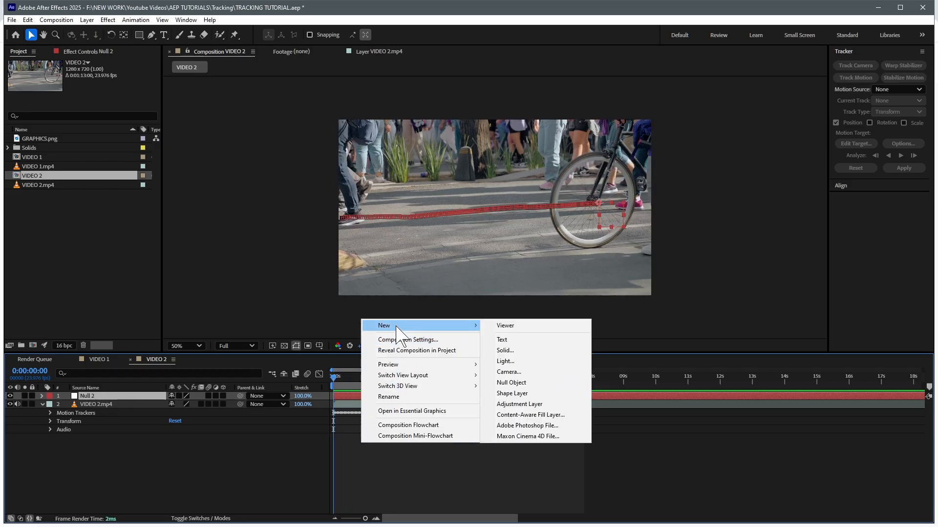
{"action": "left_click", "coordinate": [512, 340]}
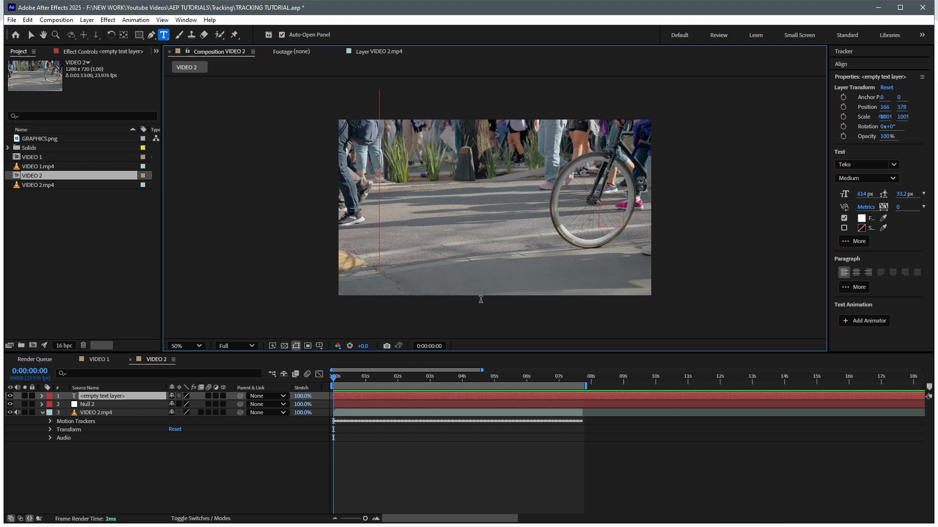
{"action": "type", "text": "W"}
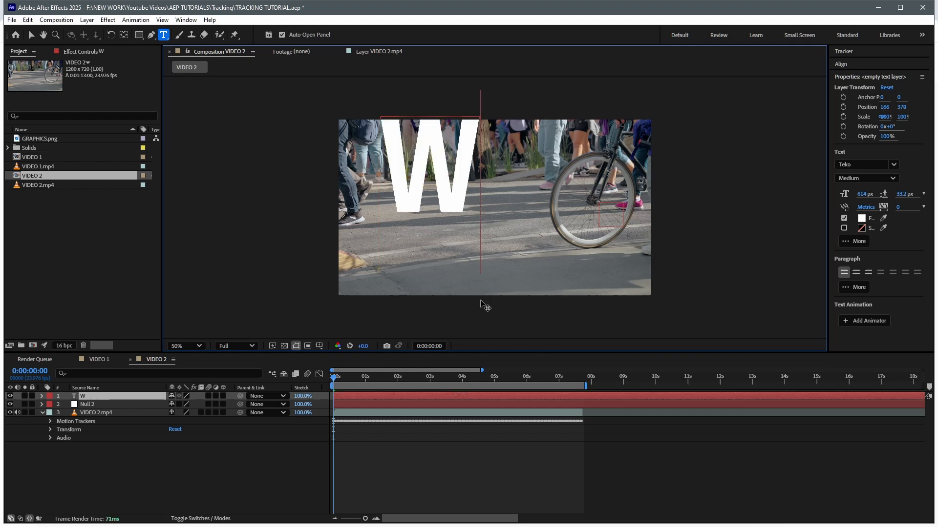
{"action": "type", "text": "e a"}
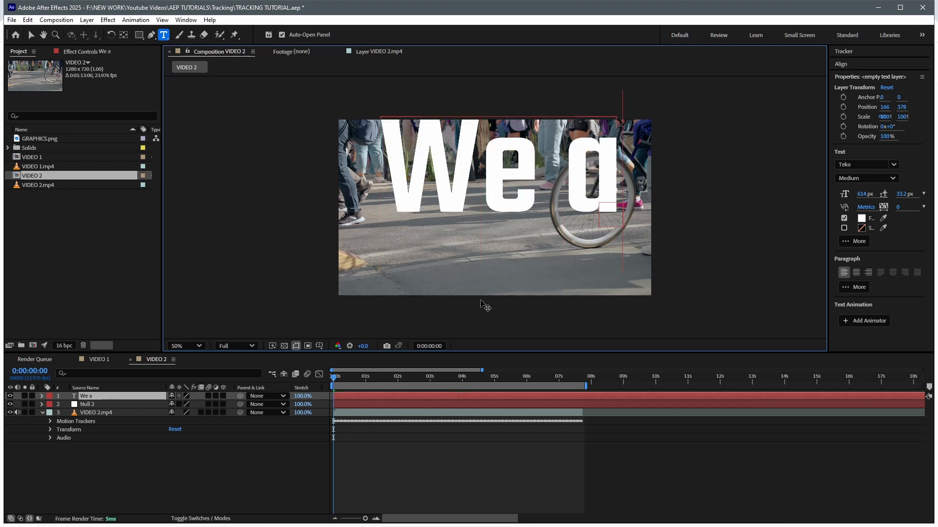
{"action": "type", "text": "re on the way"}
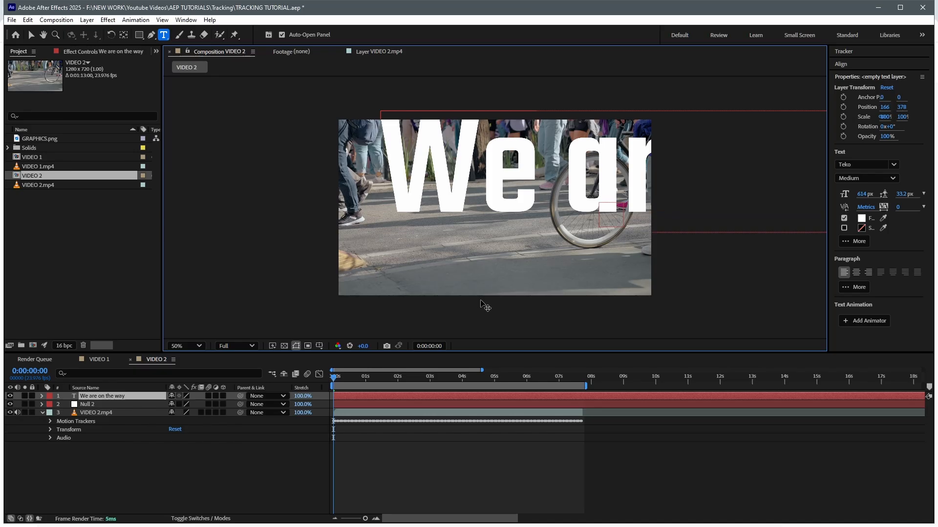
Step: Set the "We are on the way" text's font size to 136.4 px and place it at the bicycle's front wheel
{"action": "key", "text": "ctrl+a"}
{"action": "left_click_drag", "start_coordinate": [864, 196], "coordinate": [118, 420]}
{"action": "left_click_drag", "start_coordinate": [862, 195], "coordinate": [142, 352]}
{"action": "left_click_drag", "start_coordinate": [863, 194], "coordinate": [655, 245]}
{"action": "left_click", "coordinate": [31, 34]}
{"action": "left_click_drag", "start_coordinate": [435, 206], "coordinate": [655, 213]}
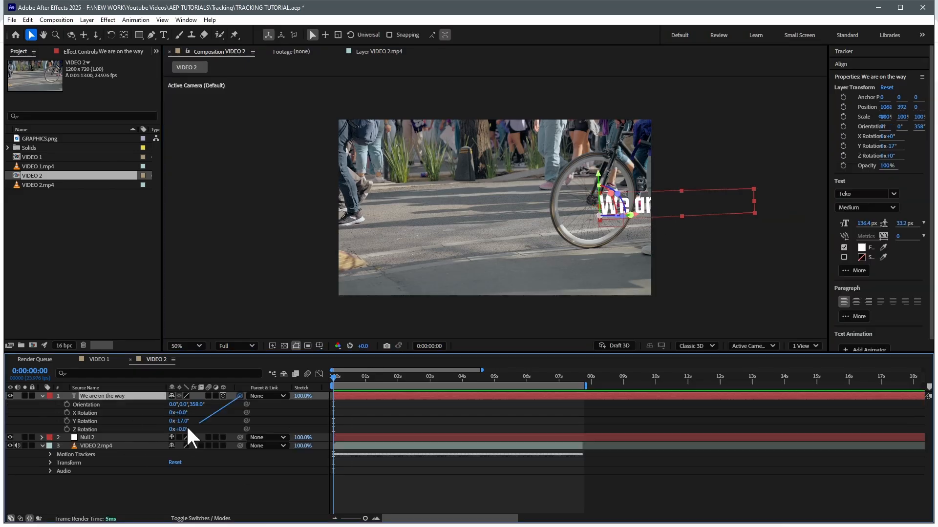
Step: Parent the text layer to Null 2 and play the composition from its start
{"action": "left_click_drag", "start_coordinate": [186, 425], "coordinate": [98, 442]}
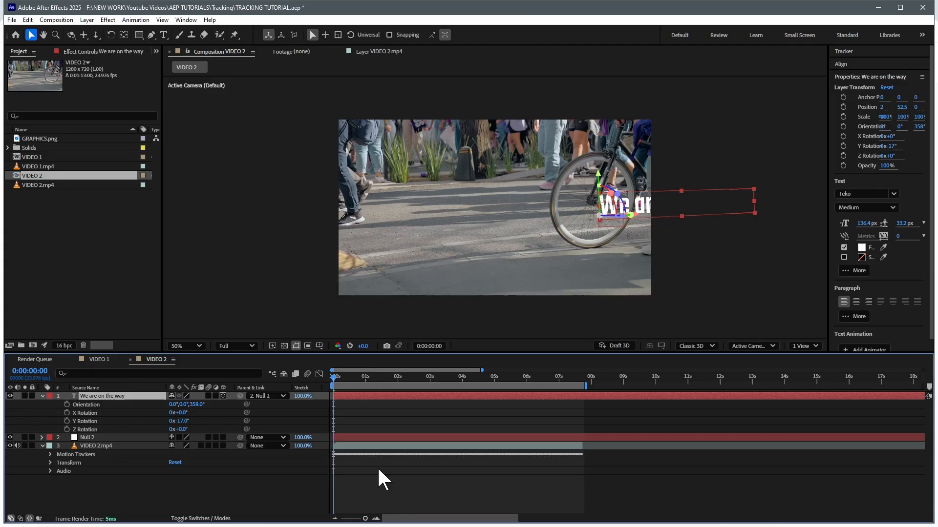
{"action": "mouse_move", "coordinate": [334, 376]}
{"action": "left_mouse_down"}
{"action": "mouse_move", "coordinate": [364, 373]}
{"action": "mouse_move", "coordinate": [324, 379]}
{"action": "left_mouse_up"}
{"action": "key", "text": "space"}
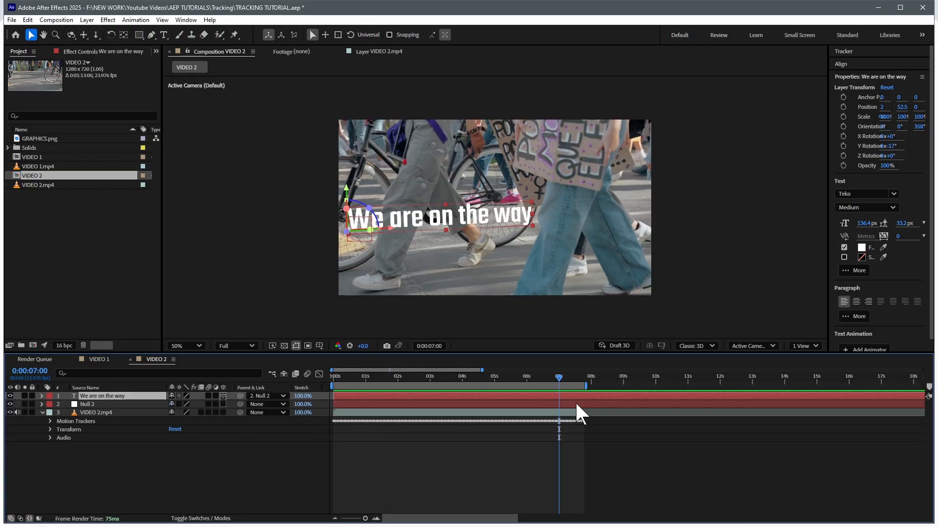
Step: Delete all of Null 2's position keyframes after 0:00:07:00
{"action": "left_click", "coordinate": [576, 403]}
{"action": "key", "text": "p"}
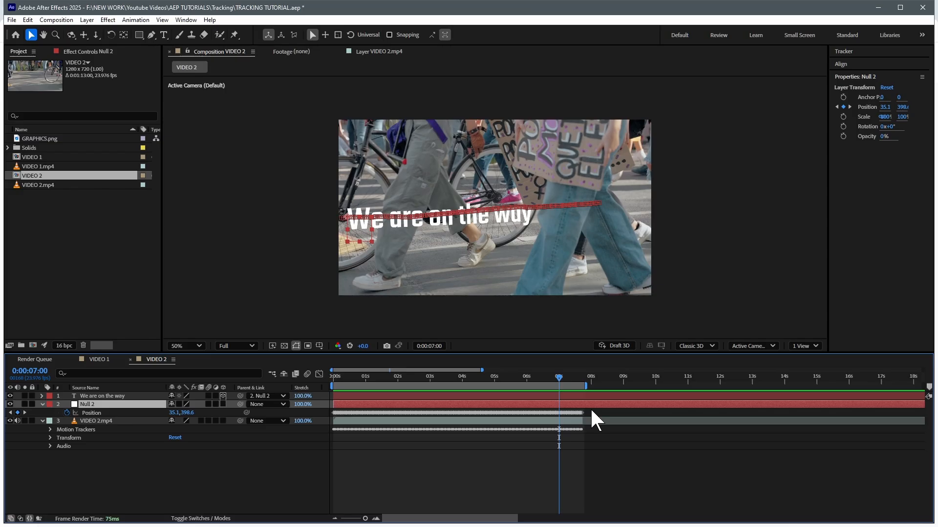
{"action": "scroll", "coordinate": [587, 418], "scroll_direction": "up", "scroll_amount": 3}
{"action": "scroll", "coordinate": [577, 420], "scroll_direction": "up", "scroll_amount": 3}
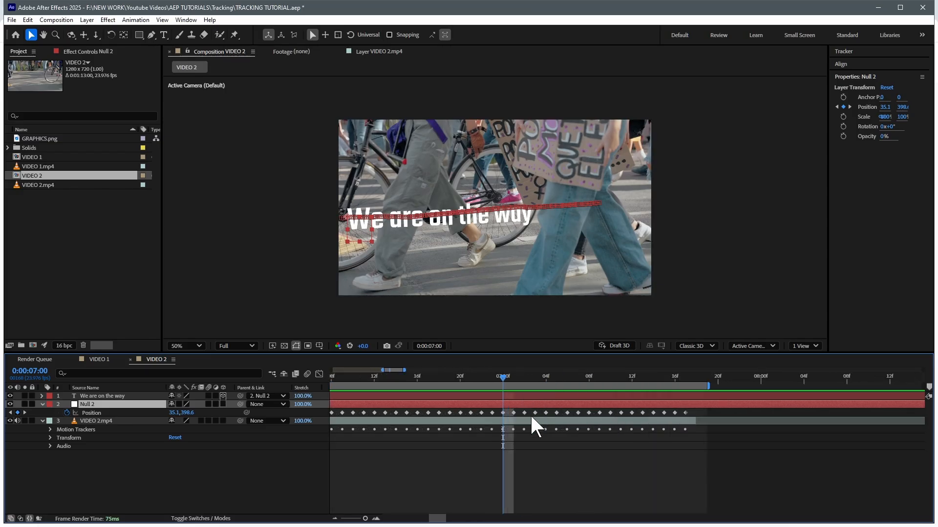
{"action": "left_click_drag", "start_coordinate": [702, 411], "coordinate": [510, 412]}
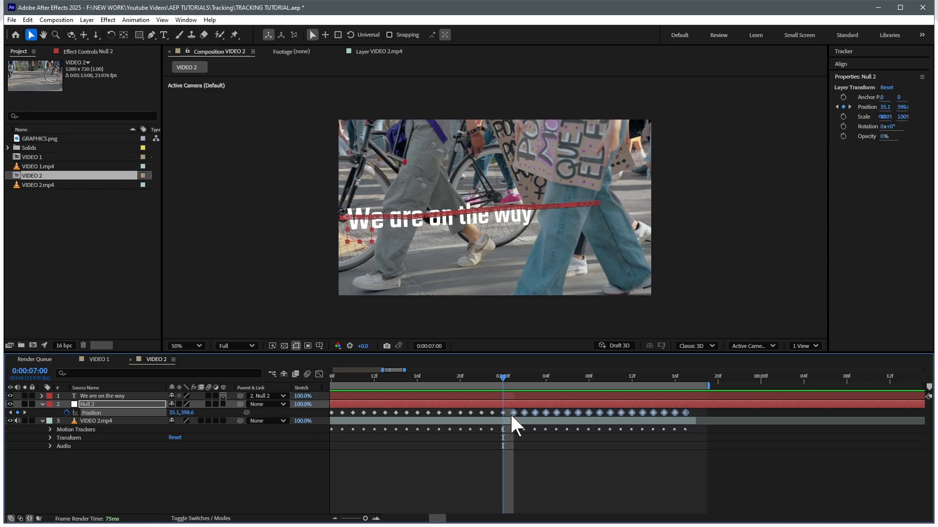
{"action": "key", "text": "Delete"}
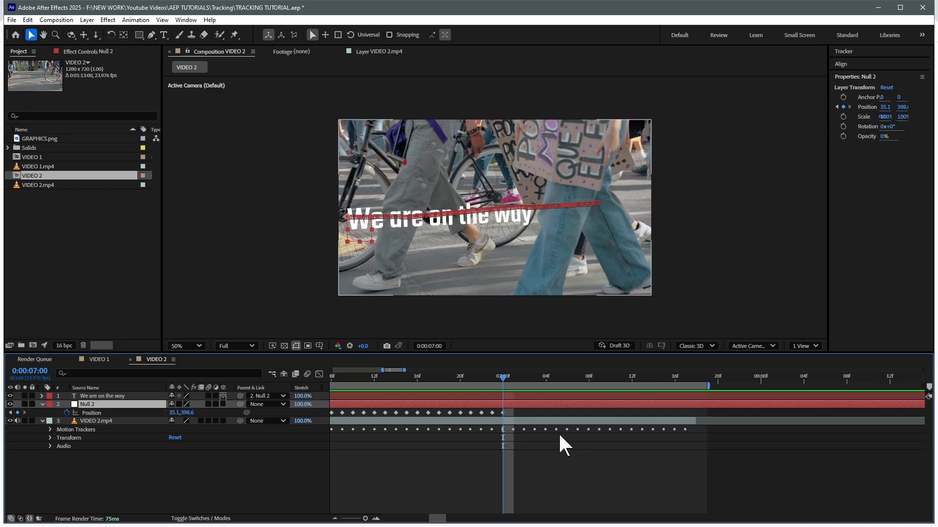
Step: Extend the work area to just past ten seconds and lengthen the VIDEO 2.mp4 layer to match its end
{"action": "scroll", "coordinate": [627, 423], "scroll_direction": "down", "scroll_amount": 2}
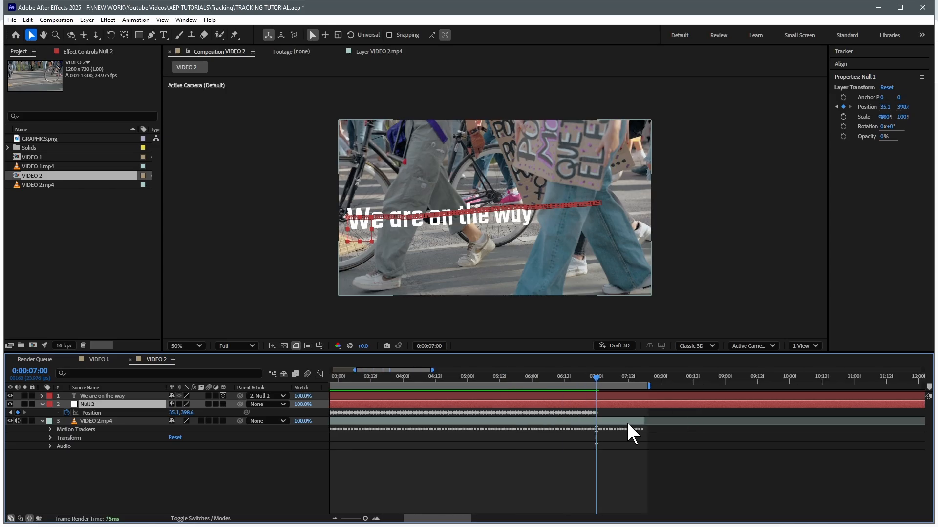
{"action": "left_click_drag", "start_coordinate": [650, 386], "coordinate": [802, 386]}
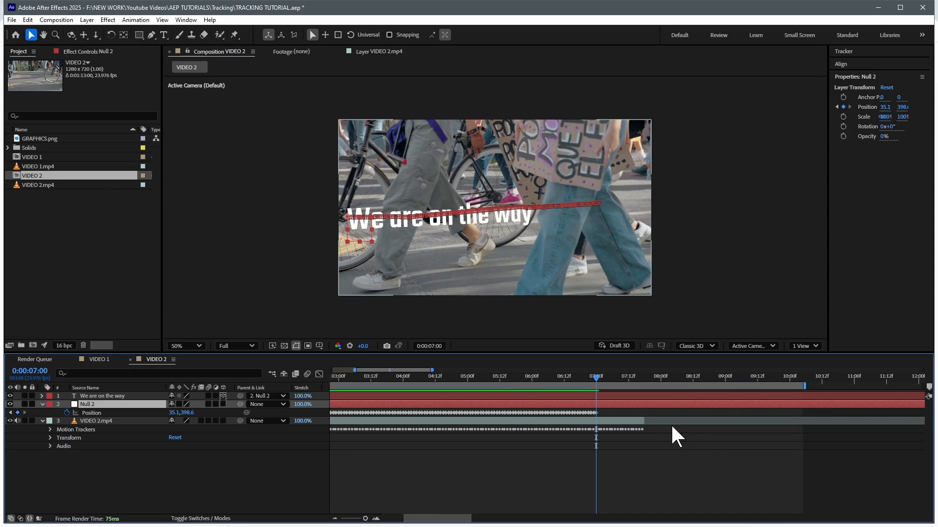
{"action": "left_click_drag", "start_coordinate": [644, 424], "coordinate": [778, 425]}
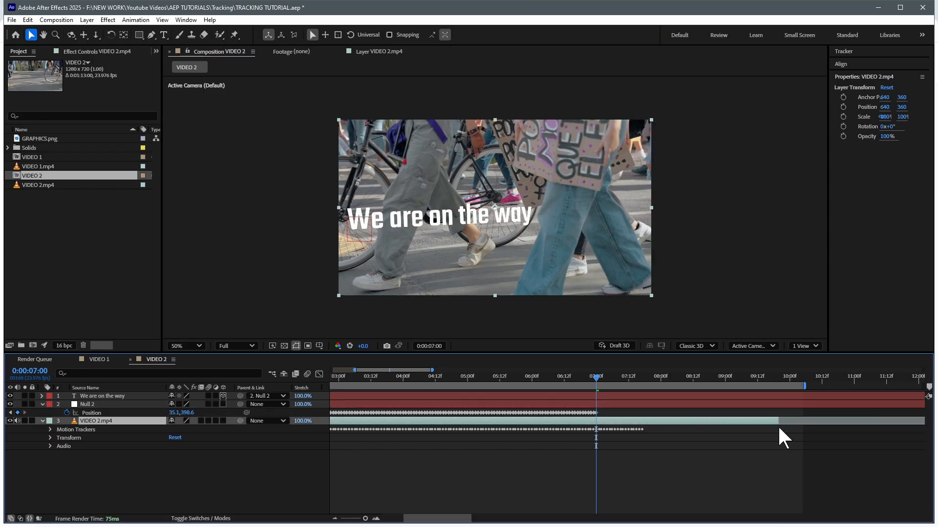
Step: Keyframe Null 2's position at 0:00:10:04 to -824.9, 438.6, moving the text off the frame's left side, and preview the motion
{"action": "left_click", "coordinate": [596, 395]}
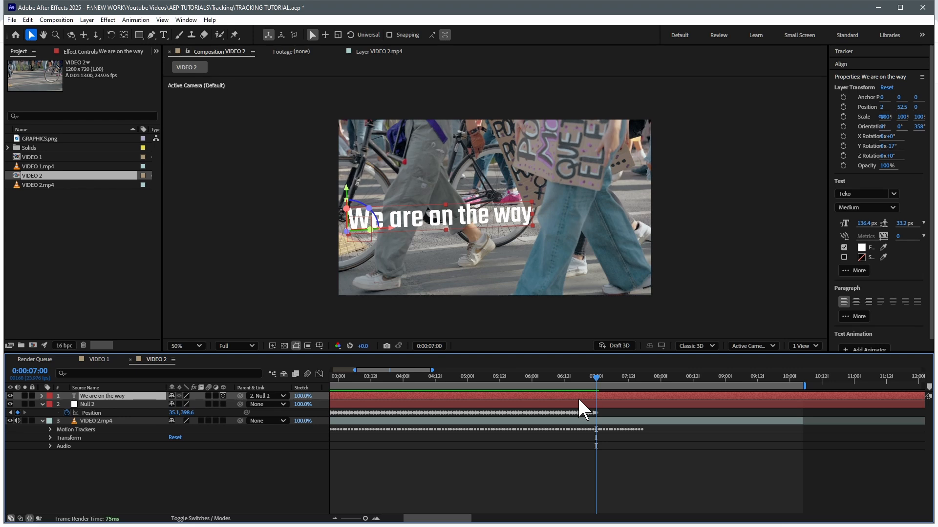
{"action": "left_click", "coordinate": [601, 404]}
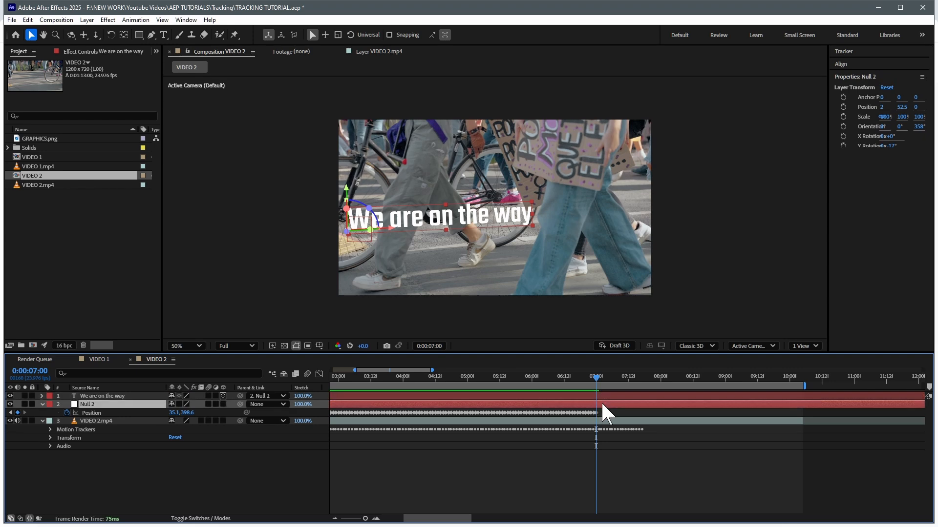
{"action": "left_click_drag", "start_coordinate": [596, 375], "coordinate": [792, 379]}
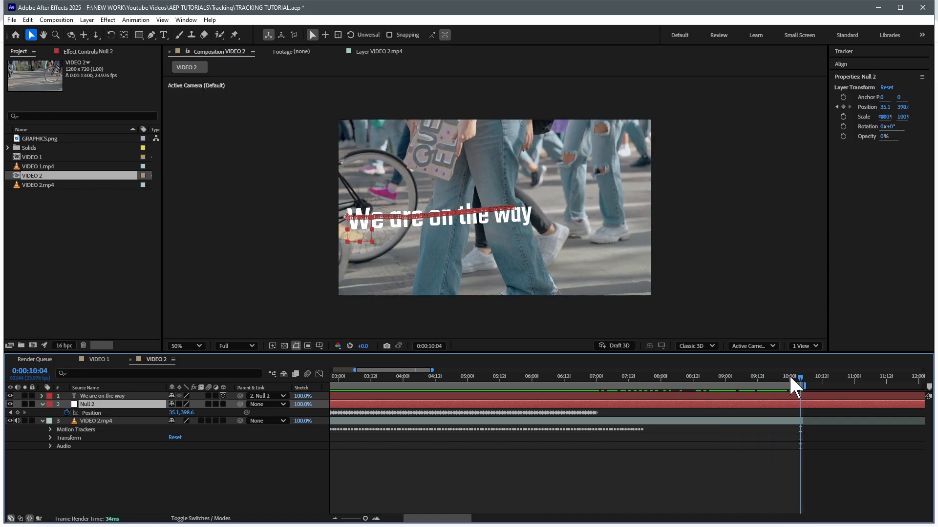
{"action": "key", "text": "shift+Left"}
{"action": "key", "text": "shift+Left"}
{"action": "key", "text": "shift+Left"}
{"action": "key", "text": "shift+Left"}
{"action": "key", "text": "shift+Left"}
{"action": "key", "text": "shift+Left"}
{"action": "key", "text": "shift+Left"}
{"action": "key", "text": "shift+Left"}
{"action": "key", "text": "shift+Left"}
{"action": "key", "text": "shift+Left"}
{"action": "key", "text": "shift+Left"}
{"action": "key", "text": "shift+Left"}
{"action": "key", "text": "shift+Left"}
{"action": "key", "text": "shift+Left"}
{"action": "key", "text": "shift+Left"}
{"action": "key", "text": "shift+Left"}
{"action": "key", "text": "shift+Left"}
{"action": "key", "text": "shift+Left"}
{"action": "key", "text": "shift+Left"}
{"action": "key", "text": "shift+Left"}
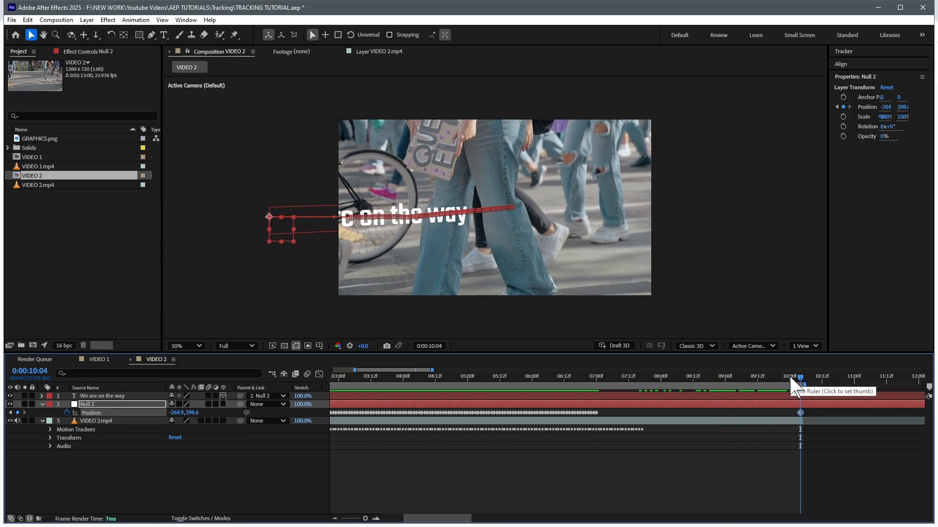
{"action": "key", "text": "shift+Left"}
{"action": "key", "text": "shift+Left"}
{"action": "key", "text": "shift+Left"}
{"action": "key", "text": "shift+Left"}
{"action": "key", "text": "shift+Left"}
{"action": "key", "text": "shift+Left"}
{"action": "key", "text": "shift+Left"}
{"action": "key", "text": "shift+Left"}
{"action": "key", "text": "shift+Left"}
{"action": "key", "text": "shift+Left"}
{"action": "key", "text": "shift+Down"}
{"action": "key", "text": "shift+Down"}
{"action": "key", "text": "shift+Down"}
{"action": "key", "text": "shift+Down"}
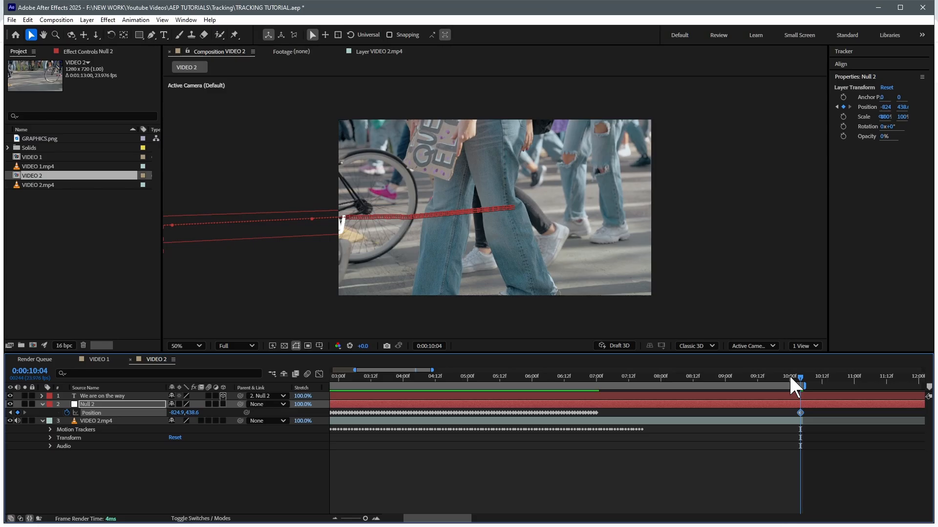
{"action": "left_click_drag", "start_coordinate": [588, 381], "coordinate": [796, 383]}
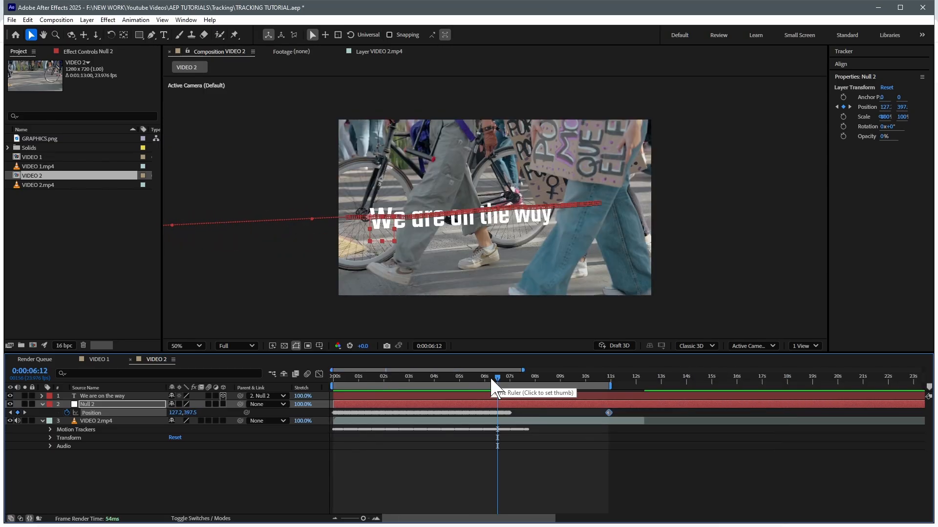
{"action": "key", "text": "space"}
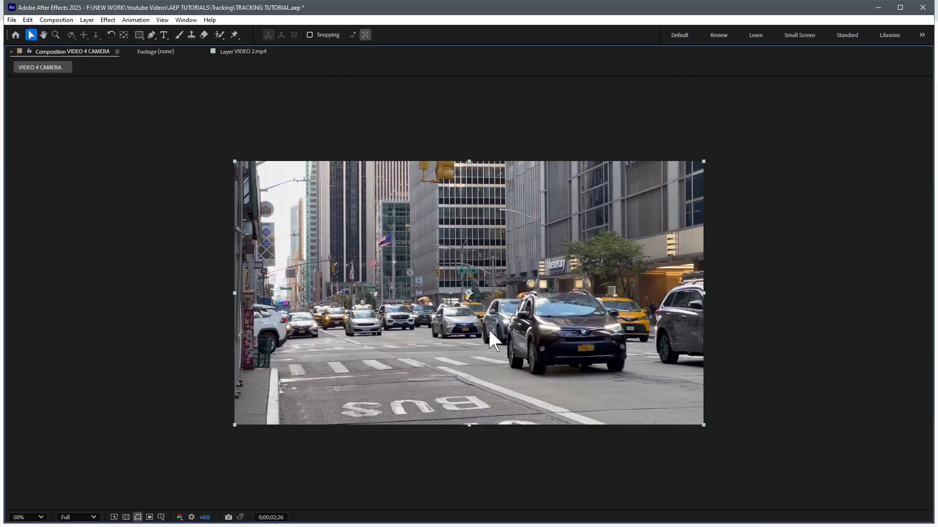
Step: Play the VIDEO 4 CAMERA composition from its start to examine the street footage
{"action": "left_click_drag", "start_coordinate": [488, 327], "coordinate": [476, 305]}
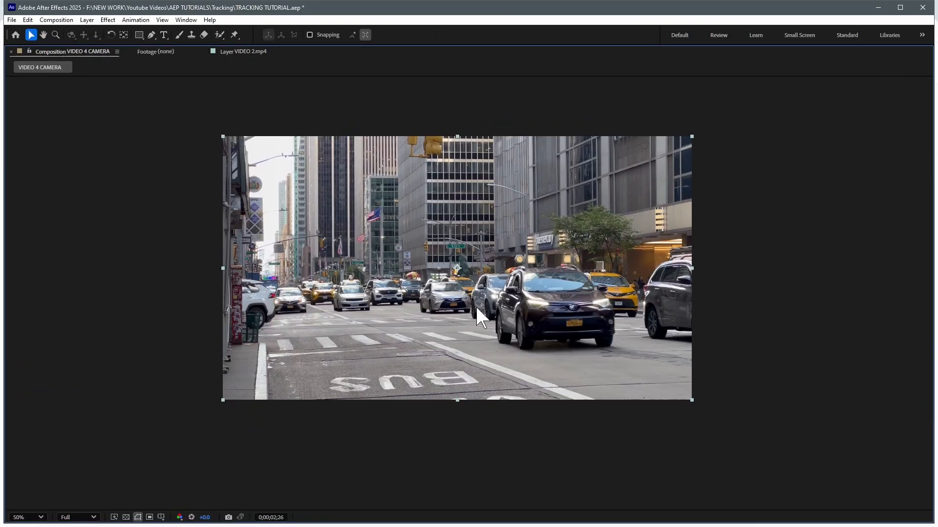
{"action": "key", "text": "Home"}
{"action": "key", "text": "space"}
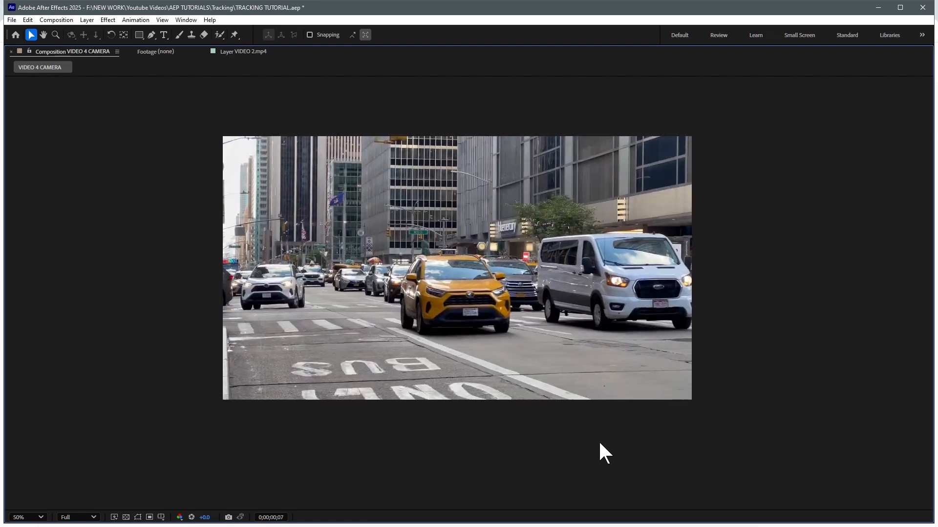
Step: Place the "Our Taxi is coming" text above the yellow taxi at 700, 462 and return to the composition's start
{"action": "left_click_drag", "start_coordinate": [558, 215], "coordinate": [591, 162]}
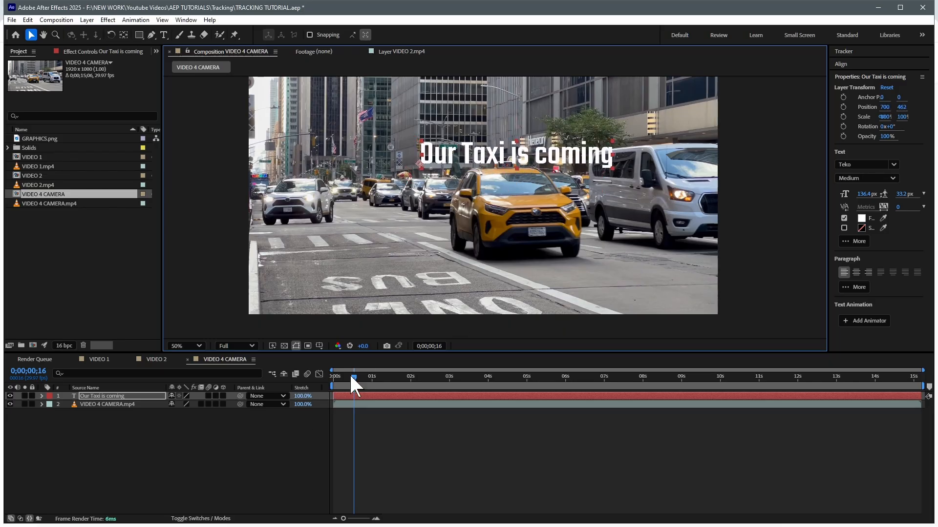
{"action": "left_click_drag", "start_coordinate": [352, 376], "coordinate": [329, 386]}
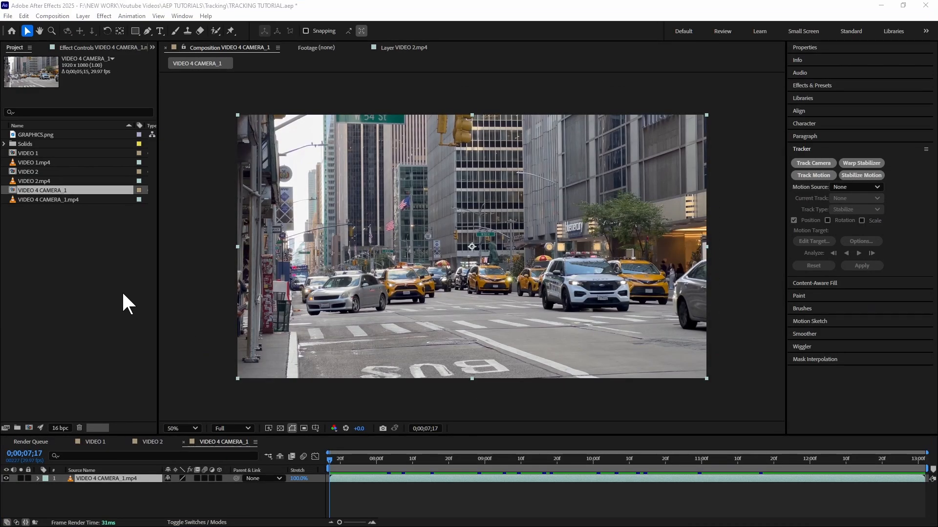
Step: Run 3D camera tracking on VIDEO 4 CAMERA_1.mp4 and scrub through the clip to inspect the solved track points
{"action": "left_click", "coordinate": [824, 163]}
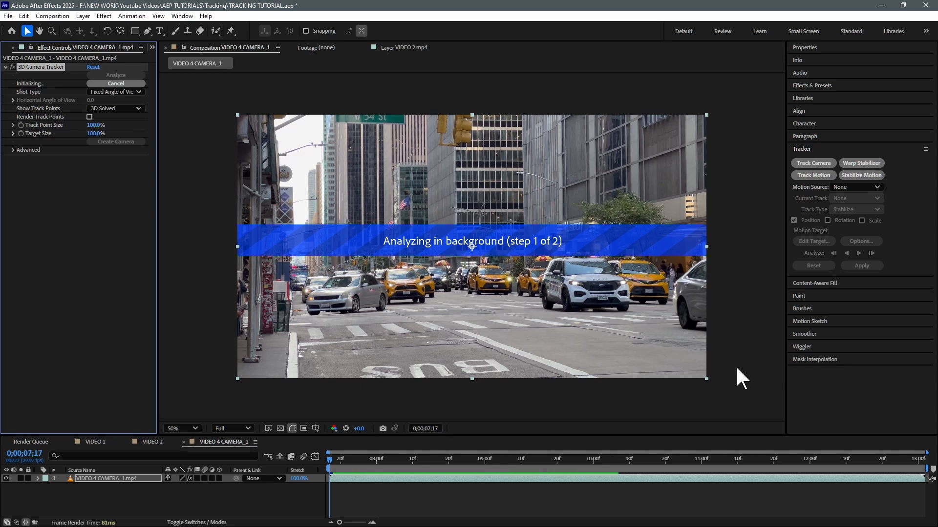
{"action": "left_click", "coordinate": [450, 303]}
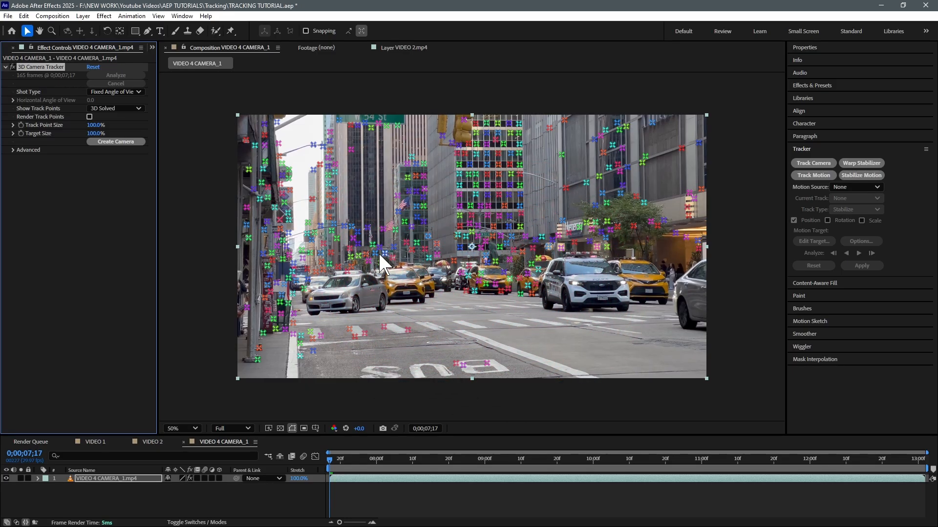
{"action": "left_click", "coordinate": [382, 324]}
{"action": "left_click_drag", "start_coordinate": [342, 461], "coordinate": [852, 456]}
{"action": "key", "text": "grave"}
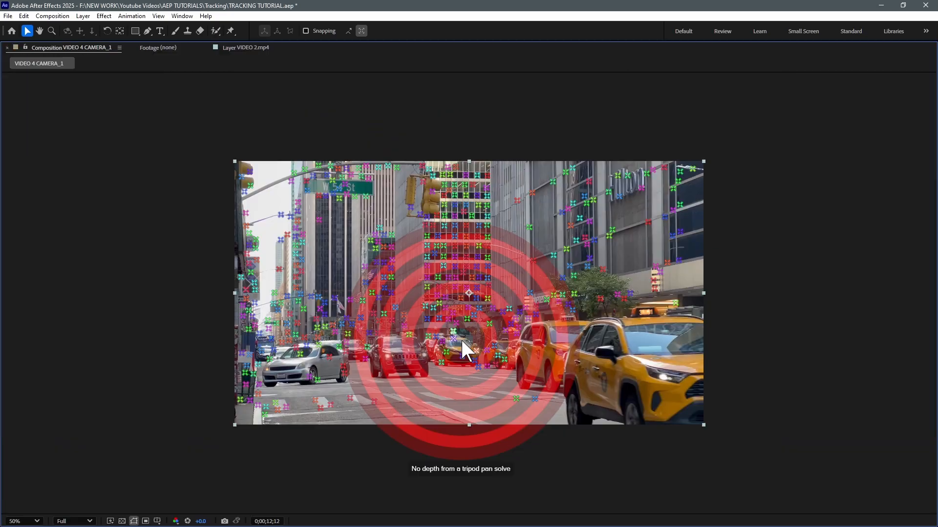
Step: Create a solid and camera from three neighbouring track points on the crosswalk near the silver car
{"action": "scroll", "coordinate": [450, 380], "scroll_direction": "up", "scroll_amount": 1}
{"action": "left_click_drag", "start_coordinate": [494, 400], "coordinate": [646, 224]}
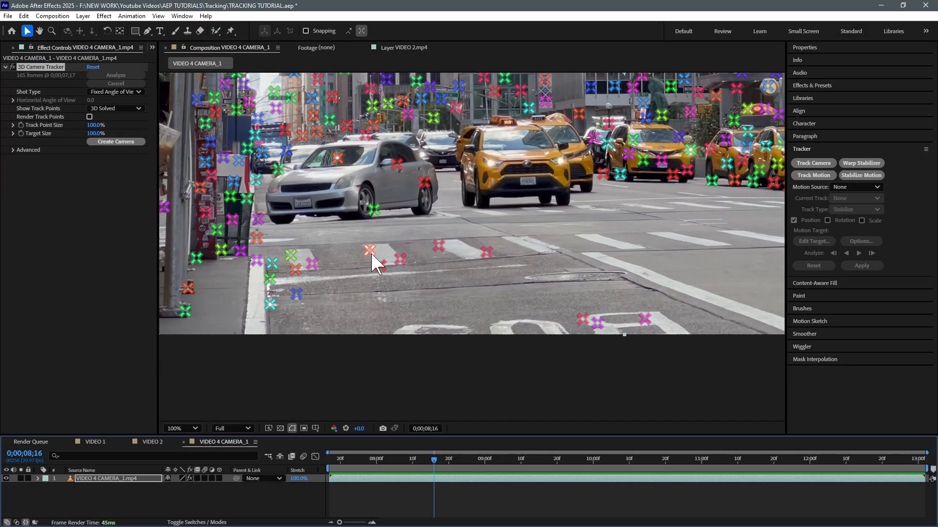
{"action": "left_click", "coordinate": [370, 250]}
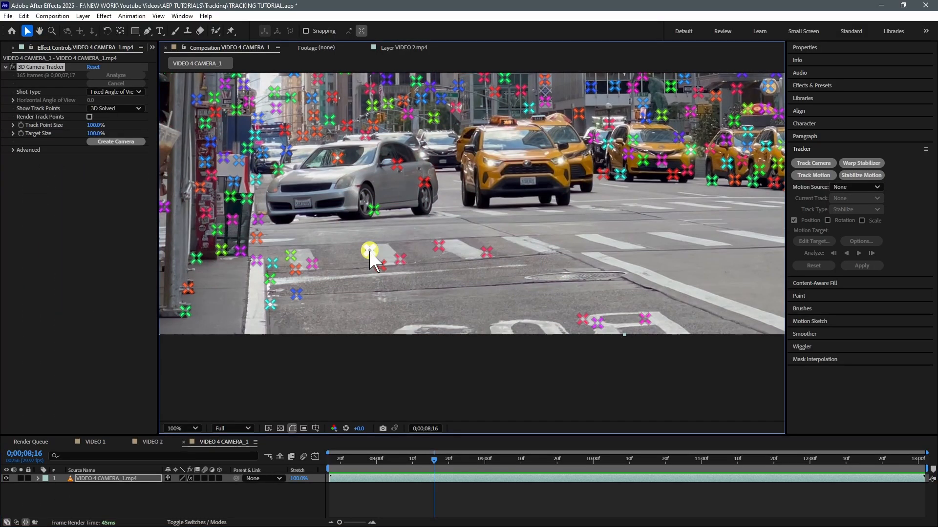
{"action": "left_click", "coordinate": [400, 258], "text": "shift"}
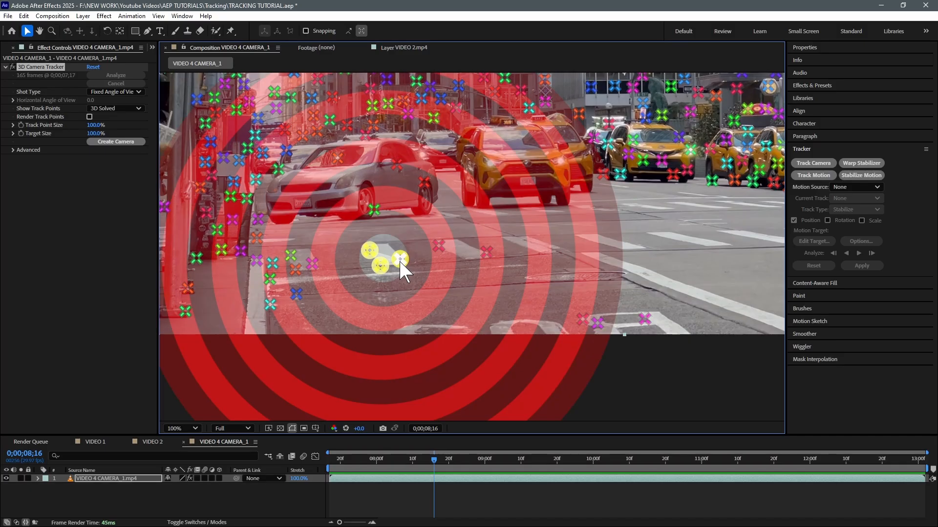
{"action": "right_click", "coordinate": [400, 258]}
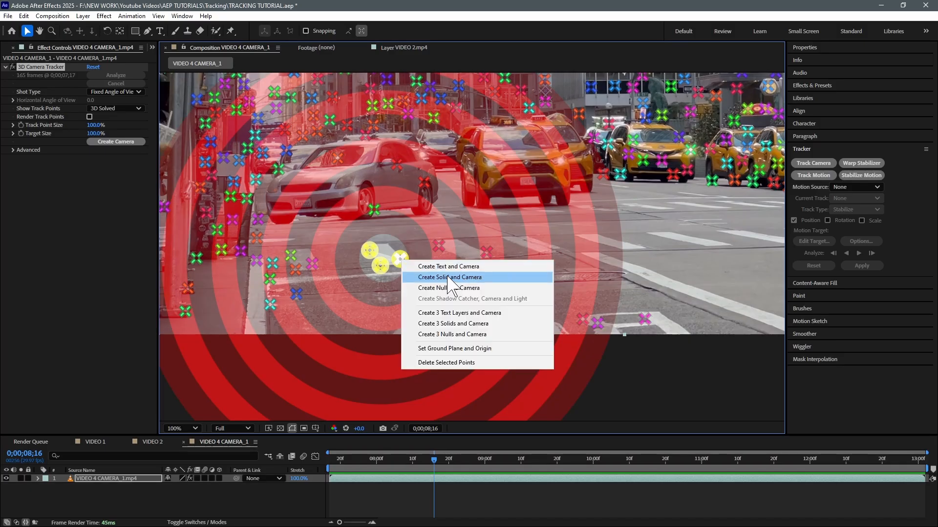
{"action": "left_click", "coordinate": [469, 277]}
Step: Scale Track Solid 1 down to 16.3% and scrub back to the clip's start to check how it follows the road
{"action": "left_click_drag", "start_coordinate": [368, 458], "coordinate": [478, 457]}
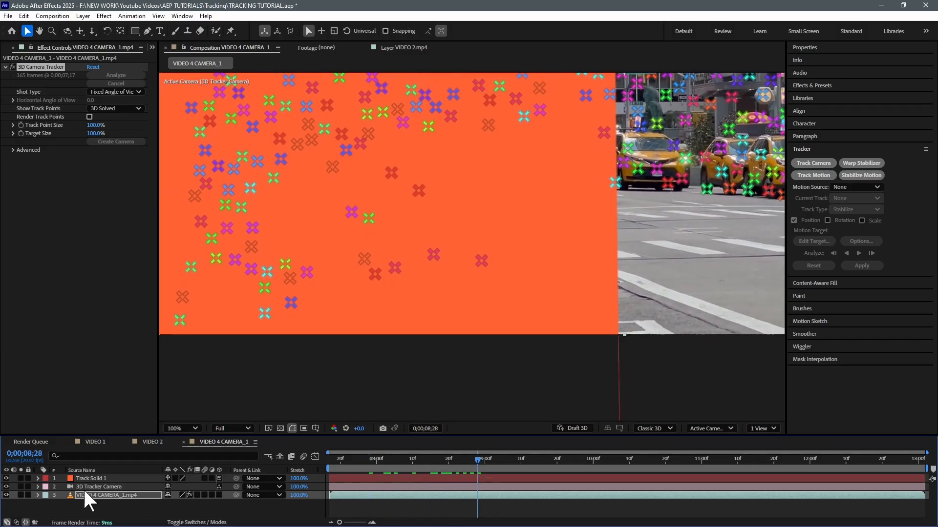
{"action": "left_click", "coordinate": [90, 475]}
{"action": "key", "text": "s"}
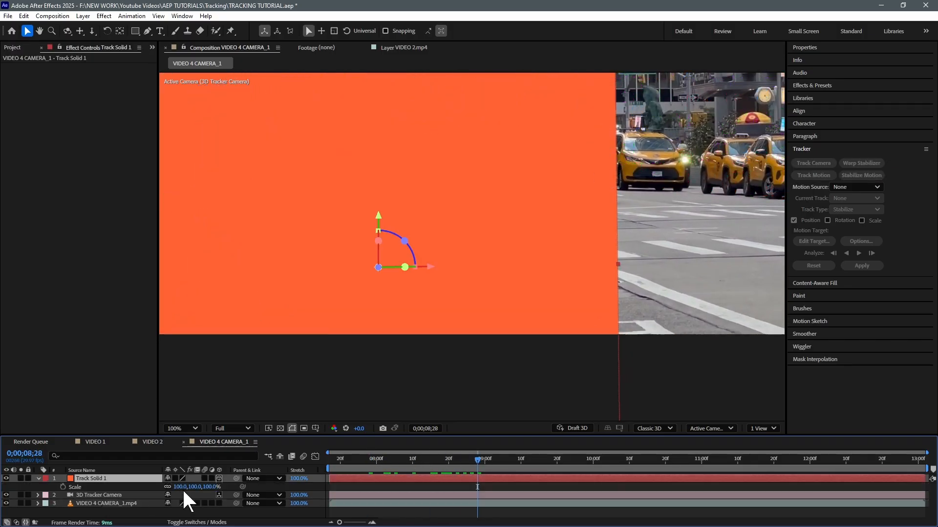
{"action": "left_click_drag", "start_coordinate": [186, 486], "coordinate": [35, 524]}
{"action": "left_click_drag", "start_coordinate": [389, 460], "coordinate": [305, 448]}
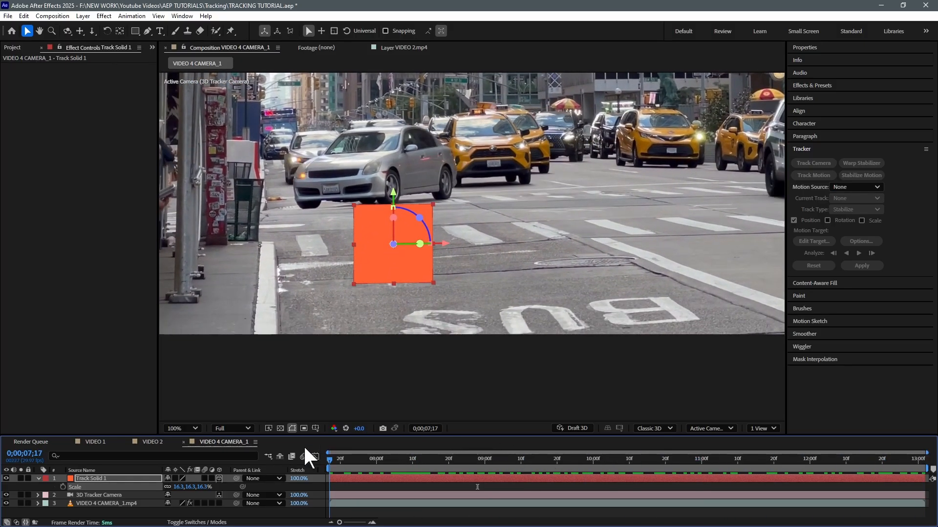
Step: Hide Track Solid 1 and scrub the footage to 0;00;09;11
{"action": "left_click", "coordinate": [104, 479]}
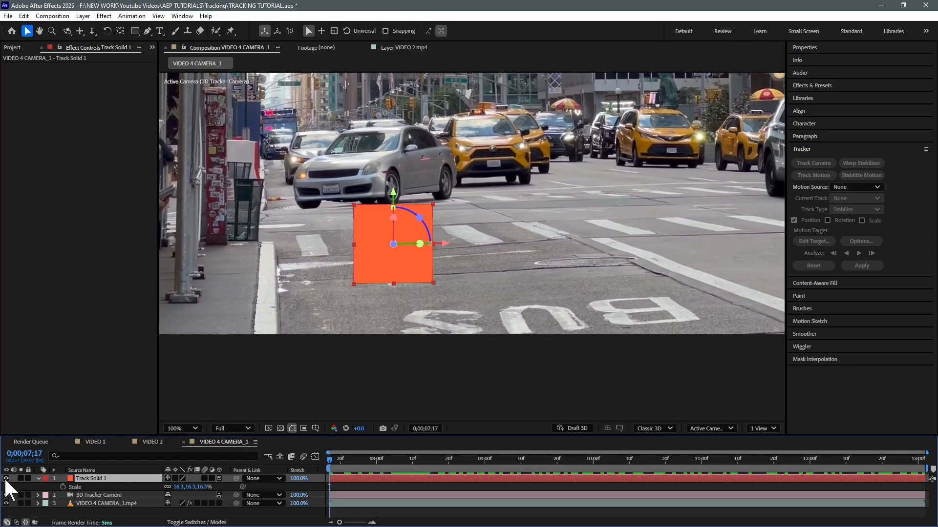
{"action": "left_click", "coordinate": [6, 478]}
{"action": "left_click_drag", "start_coordinate": [349, 468], "coordinate": [522, 460]}
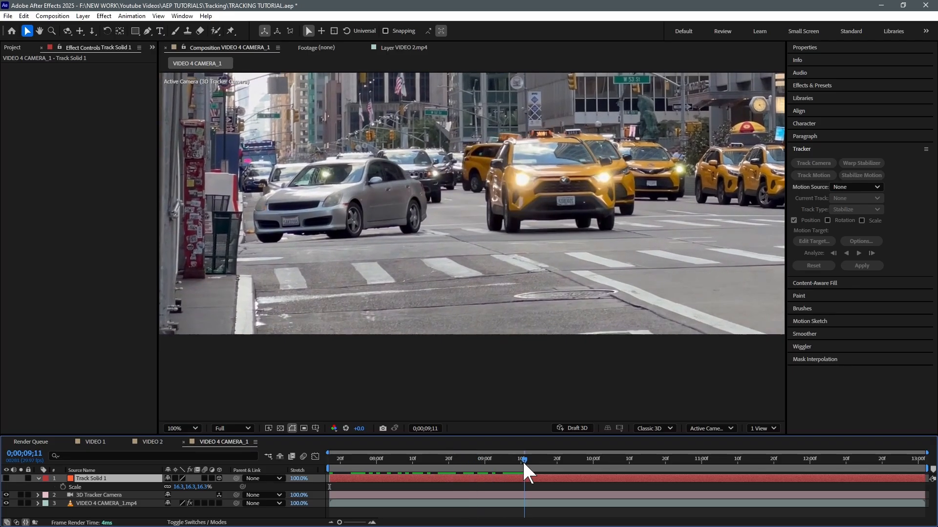
Step: Open VIDEO 4 CAMERA_1.mp4 in the layer view and select its 3D Camera Tracker effect
{"action": "double_click", "coordinate": [95, 504]}
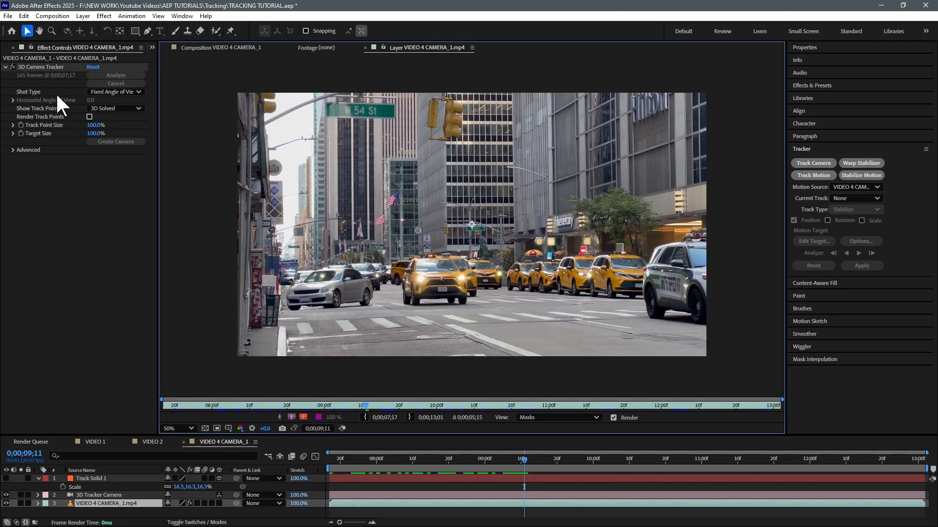
{"action": "left_click", "coordinate": [48, 66]}
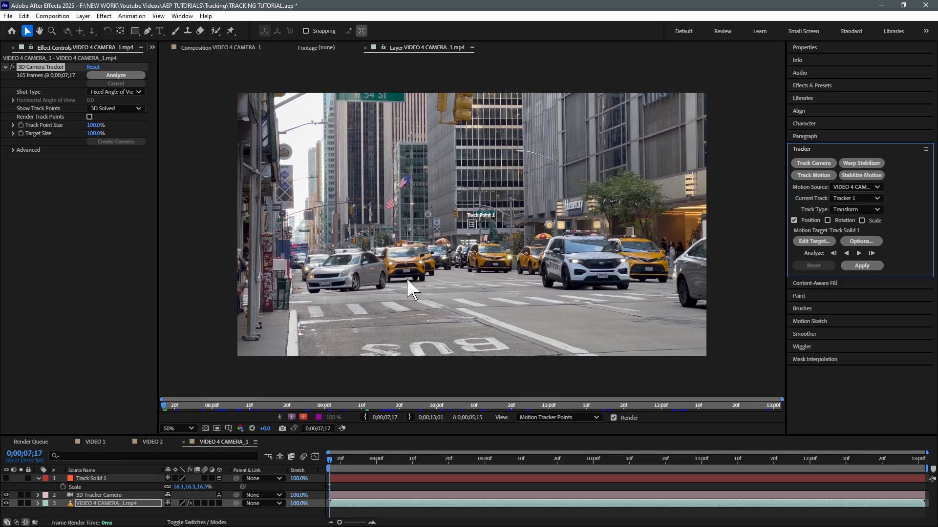
Step: Place Track Point 1 on the roof of the yellow taxi beside the silver car at 0;00;07;17
{"action": "scroll", "coordinate": [408, 288], "scroll_direction": "up", "scroll_amount": 4}
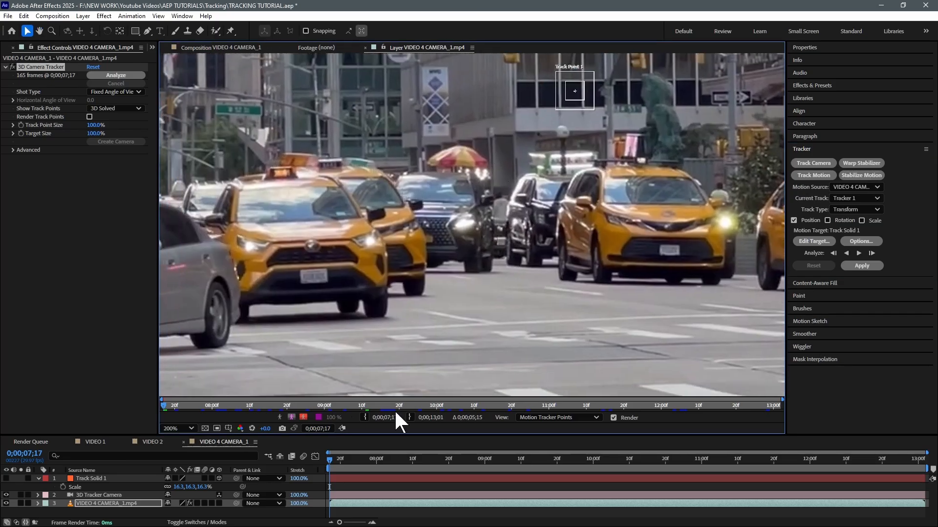
{"action": "left_click_drag", "start_coordinate": [332, 474], "coordinate": [306, 471]}
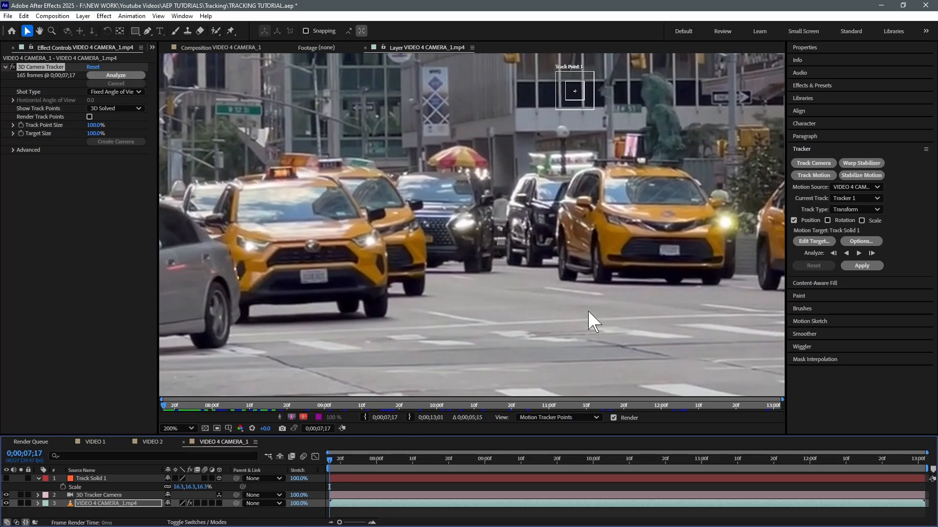
{"action": "scroll", "coordinate": [559, 290], "scroll_direction": "down", "scroll_amount": 1}
{"action": "left_click_drag", "start_coordinate": [477, 264], "coordinate": [619, 245]}
{"action": "key", "text": "v"}
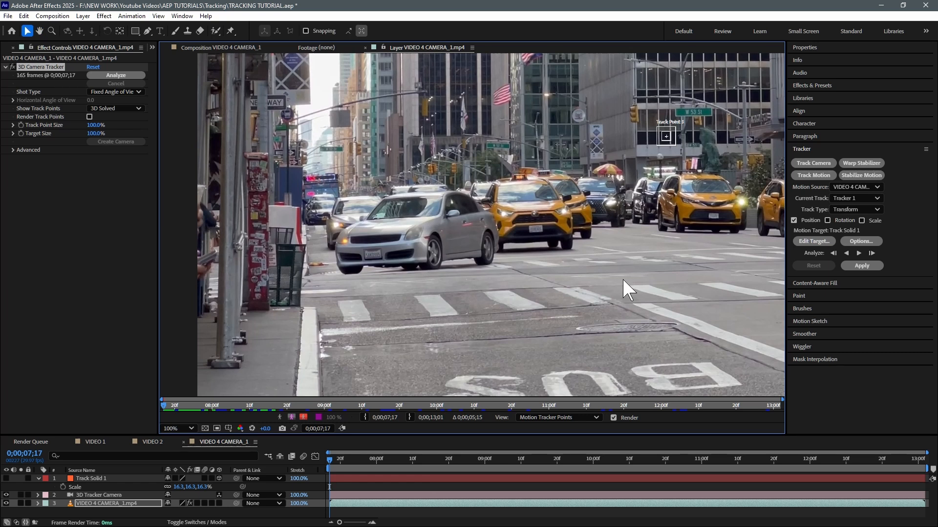
{"action": "left_click_drag", "start_coordinate": [687, 176], "coordinate": [585, 228]}
{"action": "scroll", "coordinate": [651, 191], "scroll_direction": "up", "scroll_amount": 1}
{"action": "left_click_drag", "start_coordinate": [730, 155], "coordinate": [436, 238]}
{"action": "scroll", "coordinate": [490, 242], "scroll_direction": "down", "scroll_amount": 4}
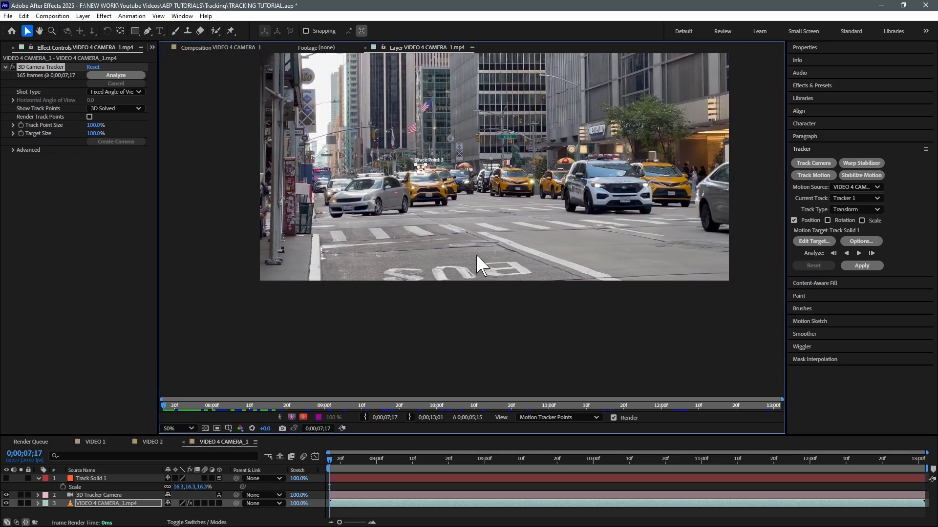
{"action": "left_click_drag", "start_coordinate": [530, 270], "coordinate": [543, 330]}
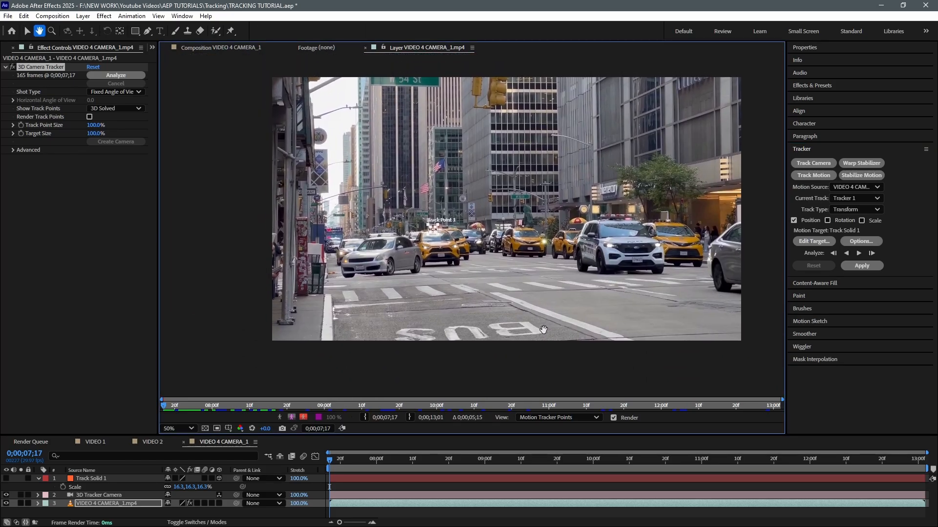
Step: Analyze the taxi's track point forward through the clip, and check the track path at 0;00;11;20 with the footage layer selected
{"action": "left_click", "coordinate": [858, 253]}
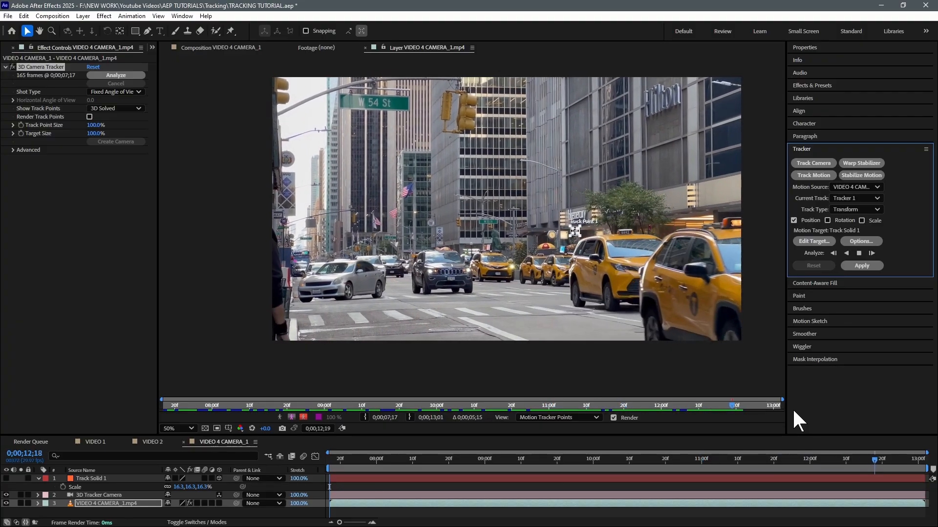
{"action": "mouse_move", "coordinate": [780, 464]}
{"action": "left_mouse_down"}
{"action": "mouse_move", "coordinate": [760, 466]}
{"action": "mouse_move", "coordinate": [773, 472]}
{"action": "left_mouse_up"}
{"action": "left_click", "coordinate": [785, 480]}
{"action": "key", "text": "s"}
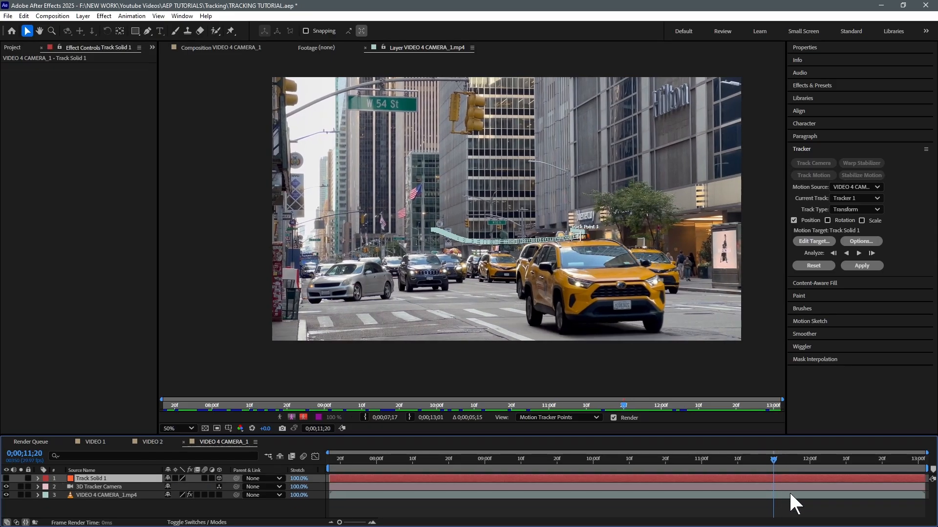
{"action": "left_click", "coordinate": [783, 494]}
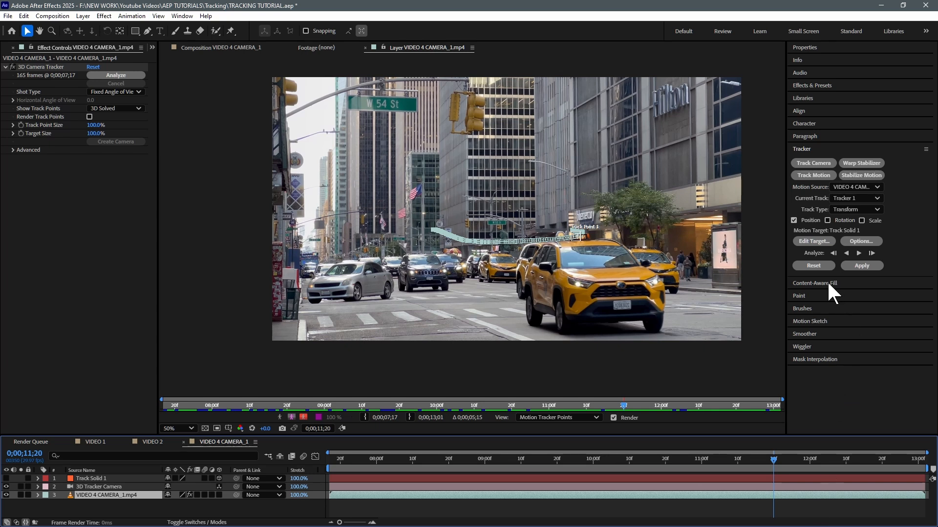
Step: Add a null object and name it NULL FOR TAXI
{"action": "right_click", "coordinate": [59, 508]}
{"action": "mouse_move", "coordinate": [103, 389]}
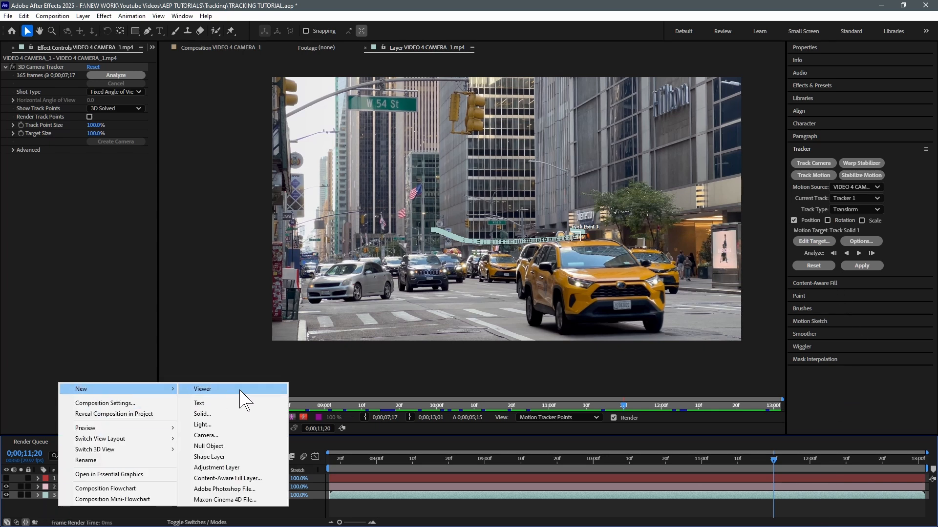
{"action": "left_click", "coordinate": [235, 446]}
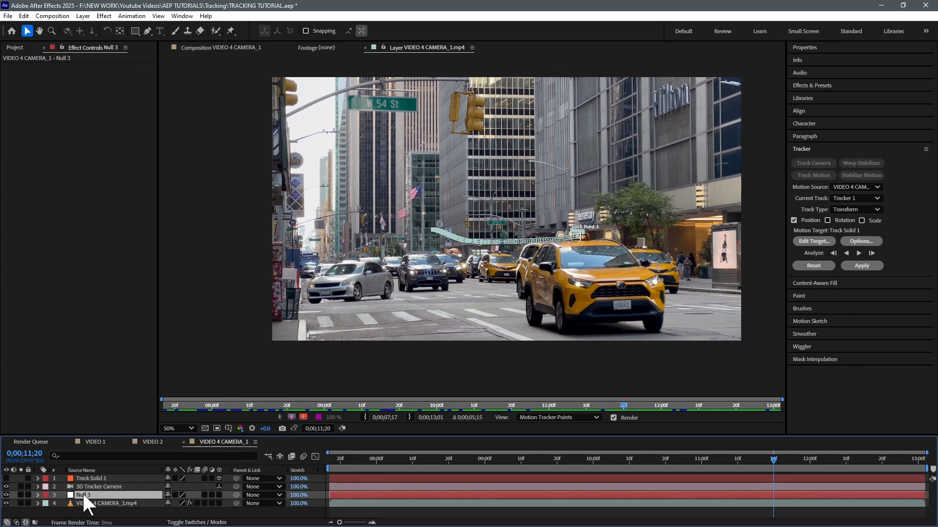
{"action": "key", "text": "Return"}
{"action": "type", "text": "NULL FOR TAXI"}
{"action": "key", "text": "Return"}
Step: Rename Track Solid 1 as NULL FOR ON ROAD GRAPHICS
{"action": "left_click", "coordinate": [100, 478]}
{"action": "key", "text": "Return"}
{"action": "type", "text": "N ROAD GRAPHICS"}
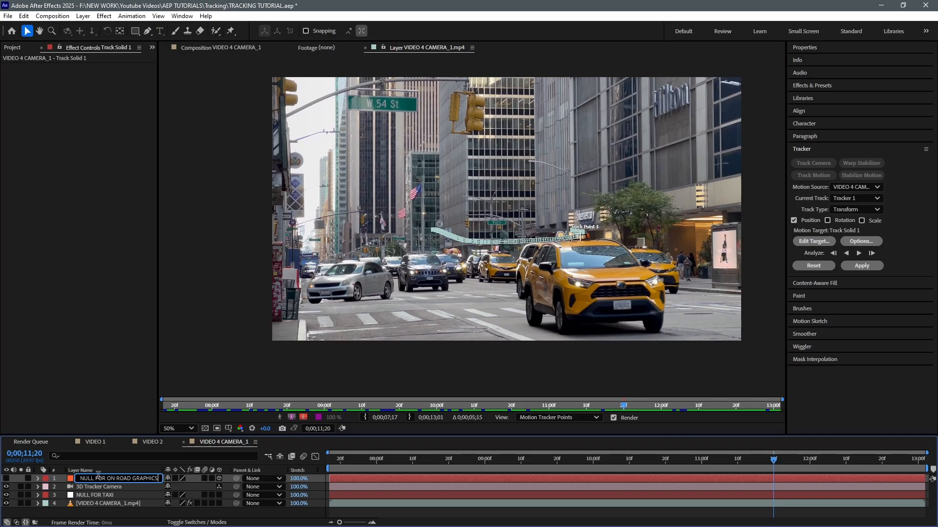
{"action": "key", "text": "Return"}
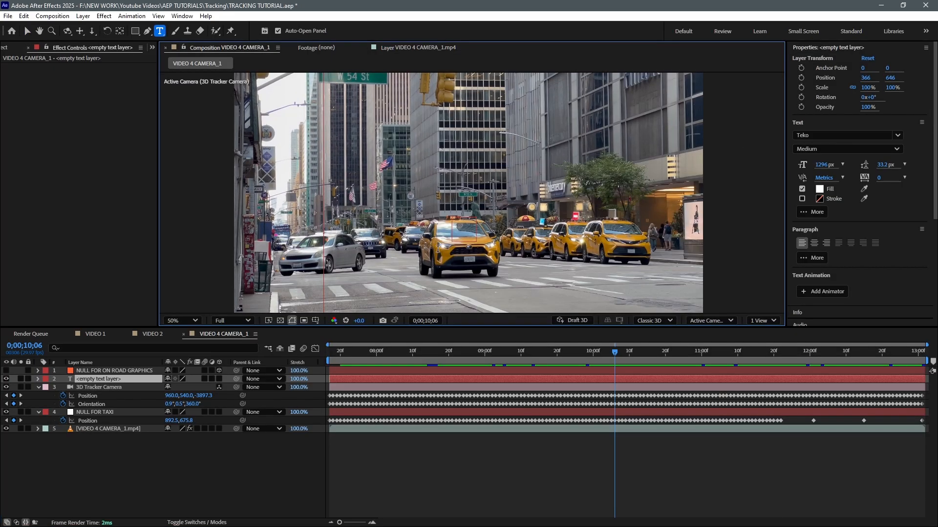
Step: Enter the text "Our Taxi is coming", set its size to 165 px and place it over the taxis at 438, 658
{"action": "type", "text": "Our"}
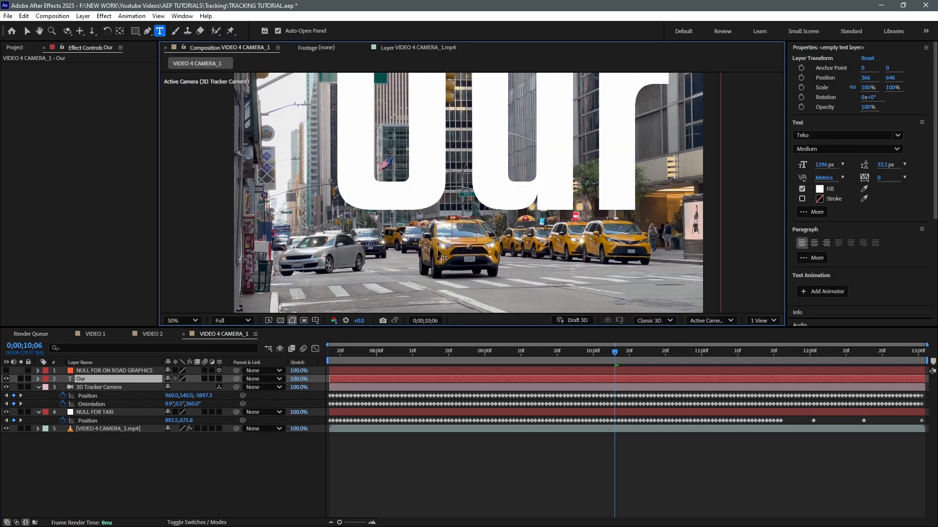
{"action": "type", "text": " Taxi is c"}
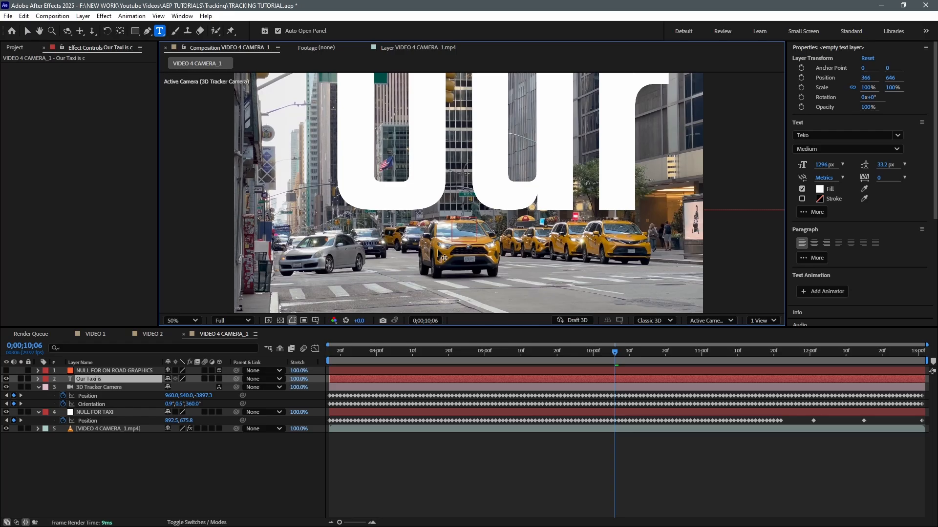
{"action": "type", "text": "oming"}
{"action": "key", "text": "ctrl+a"}
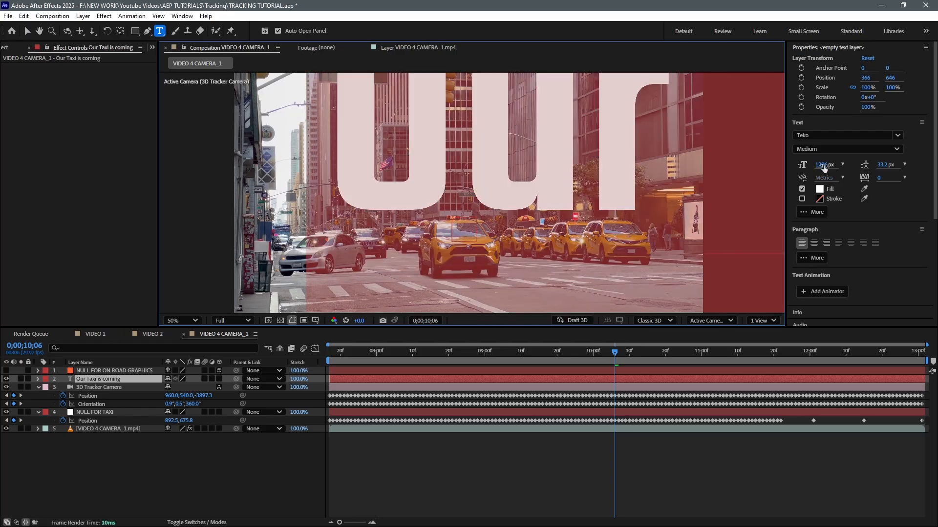
{"action": "left_click_drag", "start_coordinate": [823, 166], "coordinate": [394, 293]}
{"action": "left_click", "coordinate": [28, 31]}
{"action": "left_click_drag", "start_coordinate": [484, 198], "coordinate": [501, 200]}
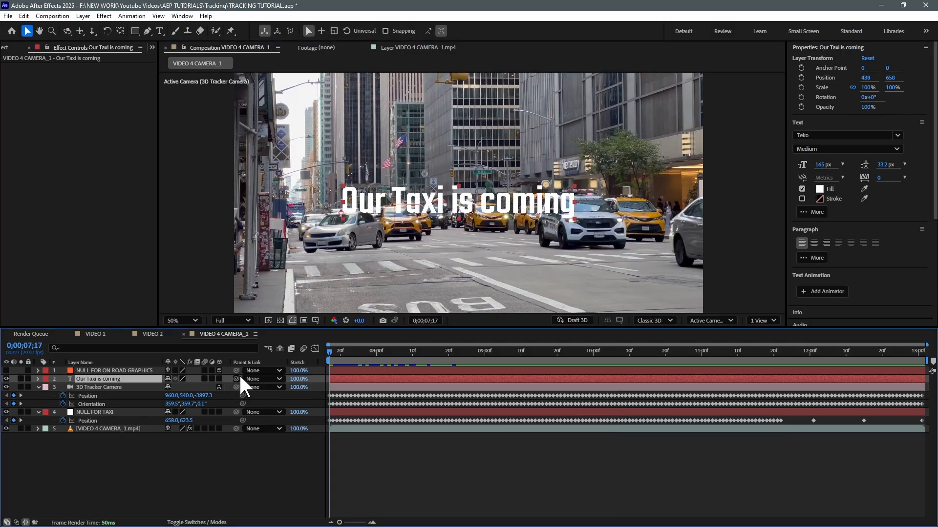
Step: Parent the "Our Taxi is coming" text to NULL FOR TAXI and delete the null's stray position keyframe just before 0;00;12;18
{"action": "left_click_drag", "start_coordinate": [236, 379], "coordinate": [122, 412]}
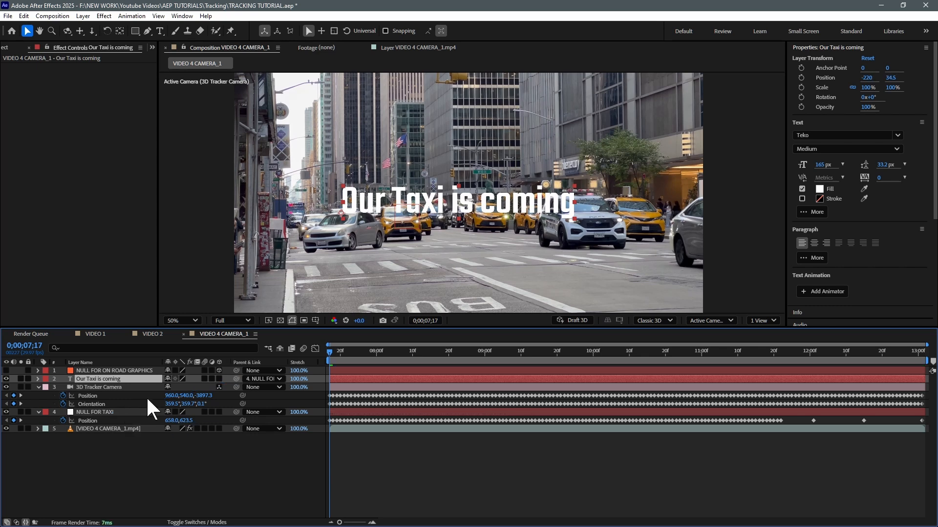
{"action": "left_click_drag", "start_coordinate": [350, 351], "coordinate": [875, 369]}
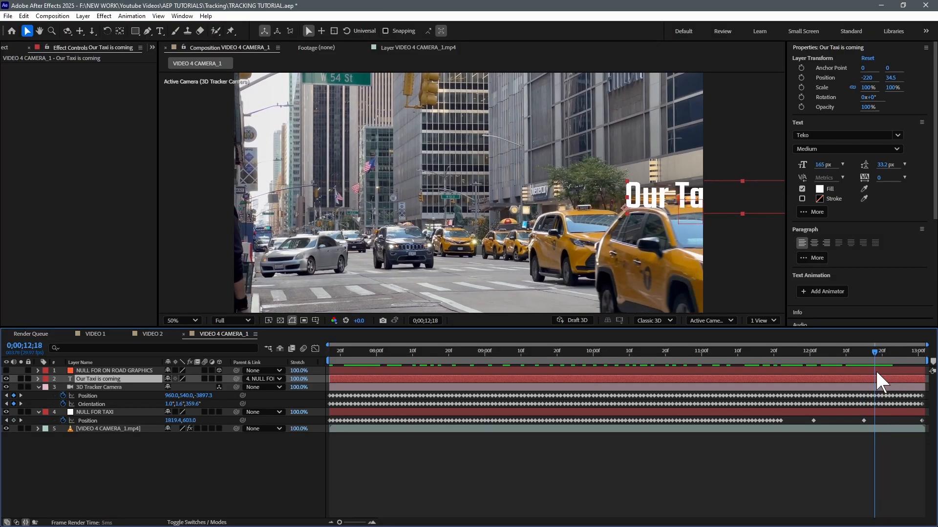
{"action": "left_click", "coordinate": [864, 420]}
{"action": "key", "text": "Delete"}
{"action": "left_click_drag", "start_coordinate": [792, 356], "coordinate": [428, 380]}
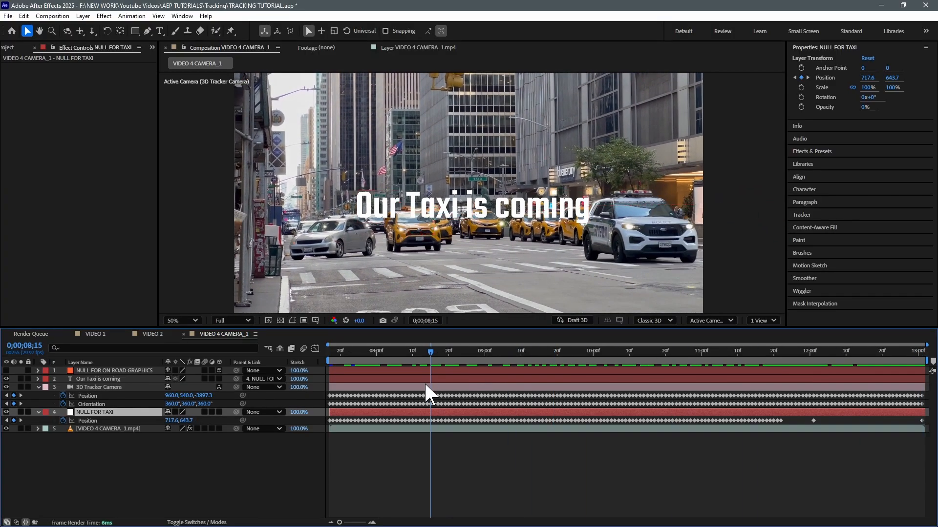
Step: Lay NULL FOR ON ROAD GRAPHICS flat on the road with an X rotation of -76° and scale it to 50.8%
{"action": "mouse_move", "coordinate": [433, 246]}
{"action": "left_mouse_down"}
{"action": "mouse_move", "coordinate": [432, 220]}
{"action": "mouse_move", "coordinate": [430, 230]}
{"action": "left_mouse_up"}
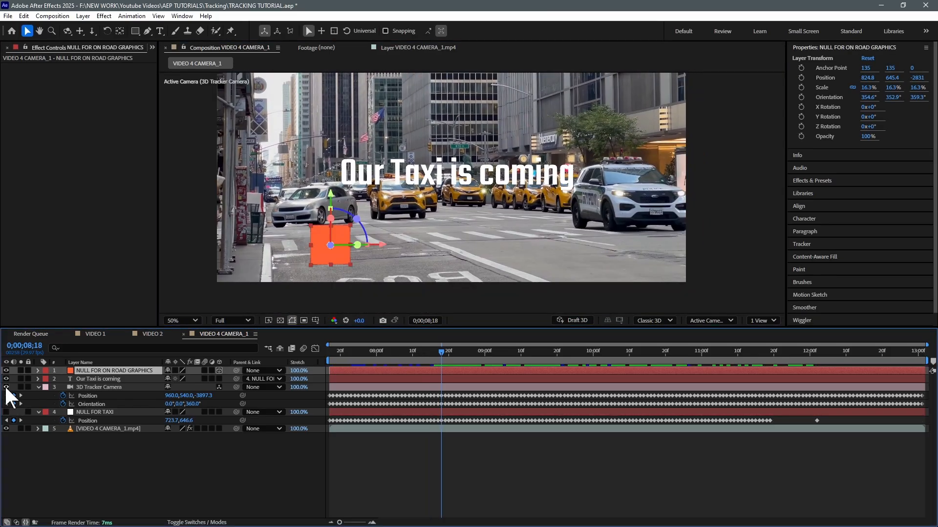
{"action": "left_click_drag", "start_coordinate": [360, 359], "coordinate": [546, 364]}
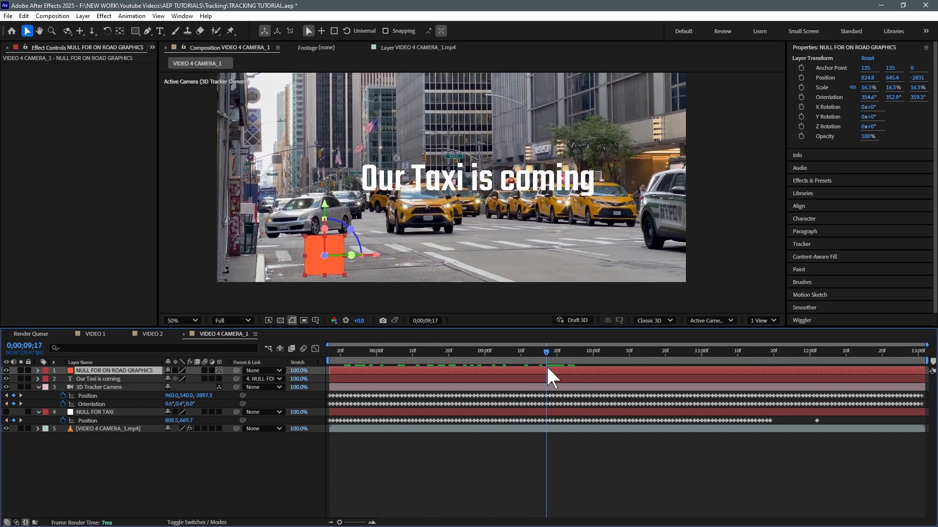
{"action": "key", "text": "r"}
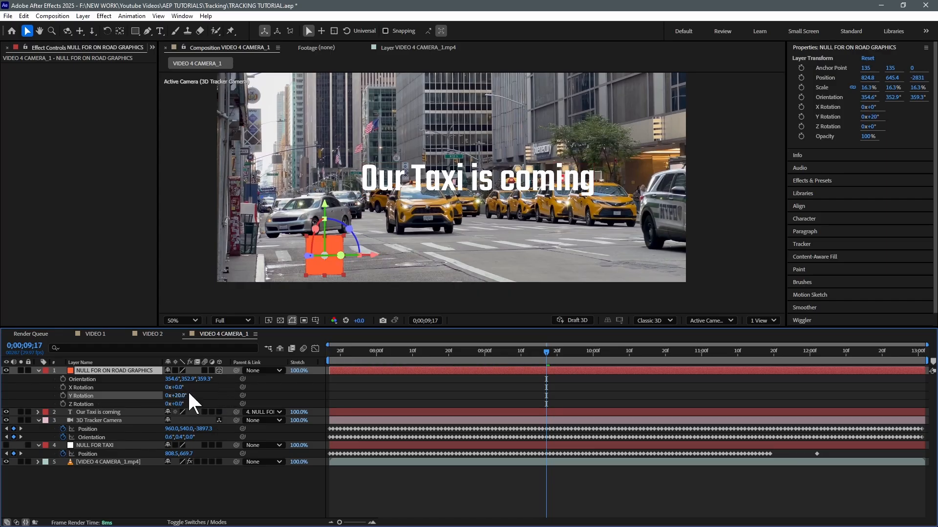
{"action": "left_click_drag", "start_coordinate": [175, 388], "coordinate": [204, 412]}
{"action": "key", "text": "s"}
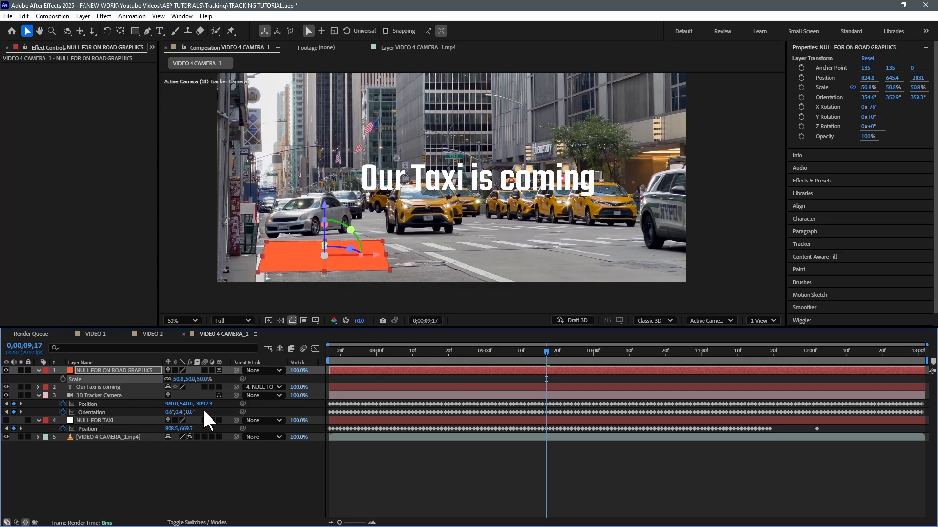
Step: Position the road solid at 968, 645.3, -2805.9, orient it to 353°, 330.1°, 356.3° and scale it to 76%
{"action": "key", "text": "p"}
{"action": "left_click_drag", "start_coordinate": [172, 379], "coordinate": [813, 437]}
{"action": "left_click_drag", "start_coordinate": [400, 352], "coordinate": [362, 374]}
{"action": "left_click_drag", "start_coordinate": [209, 382], "coordinate": [171, 383]}
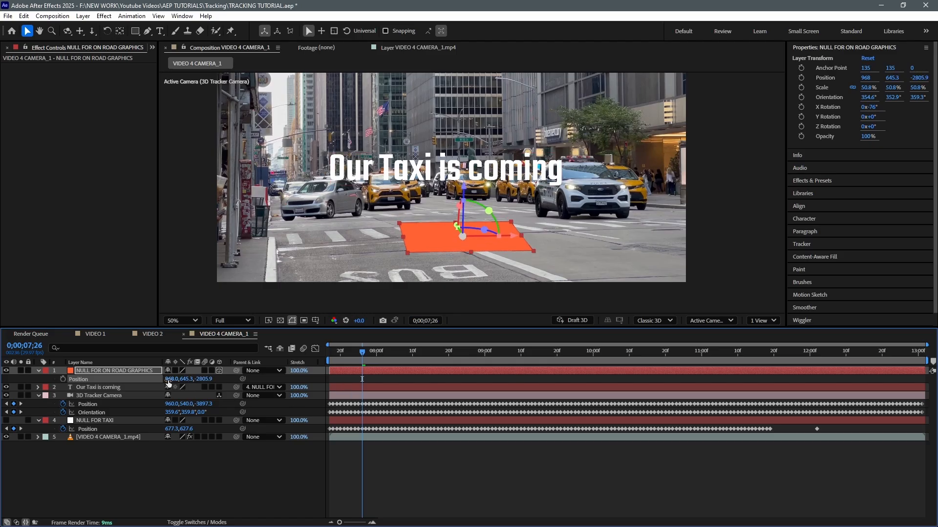
{"action": "left_click_drag", "start_coordinate": [187, 379], "coordinate": [72, 386]}
{"action": "left_click_drag", "start_coordinate": [206, 379], "coordinate": [192, 398]}
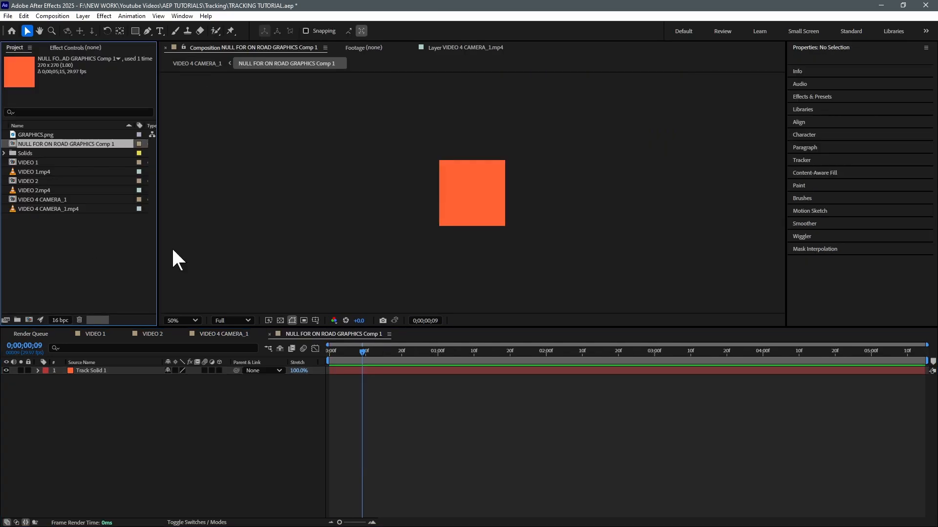
Step: Add the ChatGPT sign PNG to the NULL FOR ON ROAD GRAPHICS Comp 1 composition and scale it to 32.9%
{"action": "left_click_drag", "start_coordinate": [110, 261], "coordinate": [109, 261]}
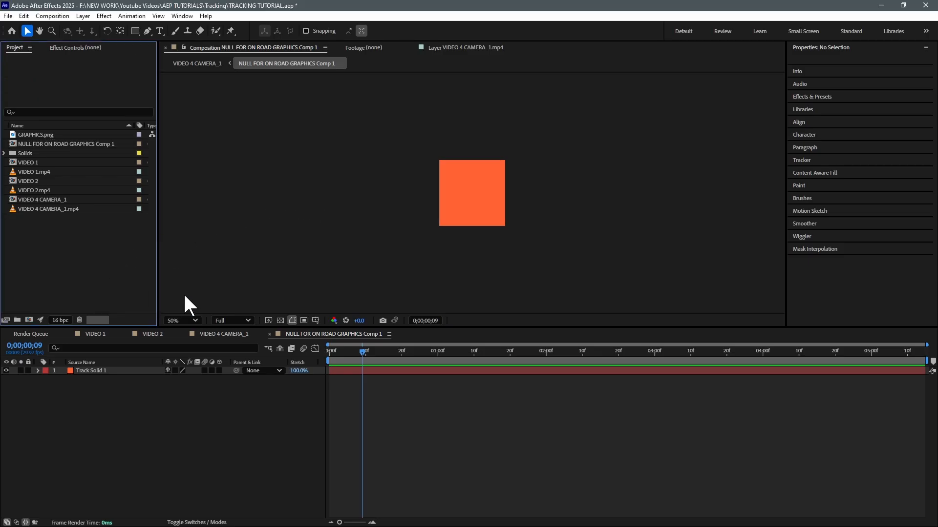
{"action": "left_click_drag", "start_coordinate": [61, 131], "coordinate": [484, 192]}
{"action": "key", "text": "s"}
{"action": "left_click_drag", "start_coordinate": [181, 381], "coordinate": [149, 381]}
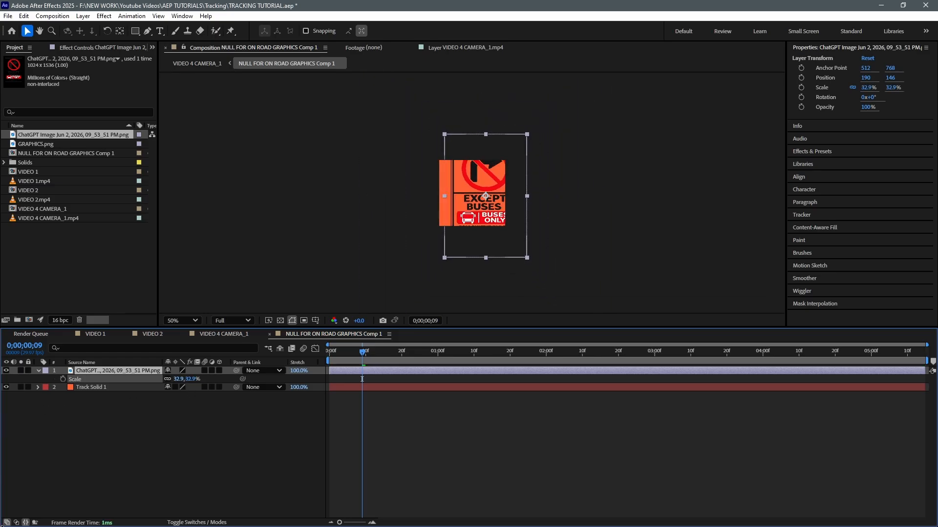
Step: Hide Track Solid 1, then scale the sign image to 19.2% and move it to 128, 156 so it fits the composition
{"action": "key", "text": "slash"}
{"action": "left_click_drag", "start_coordinate": [513, 247], "coordinate": [490, 276]}
{"action": "left_click", "coordinate": [6, 387]}
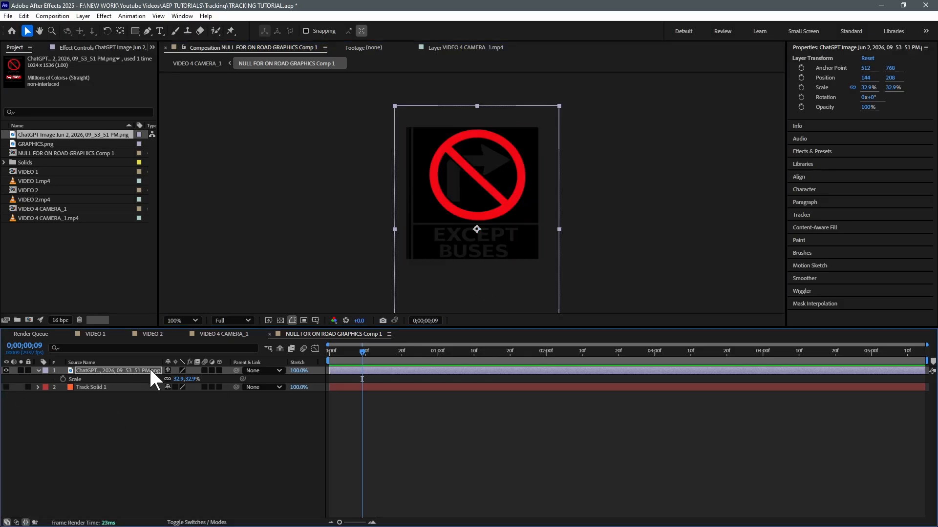
{"action": "left_click_drag", "start_coordinate": [179, 380], "coordinate": [125, 392]}
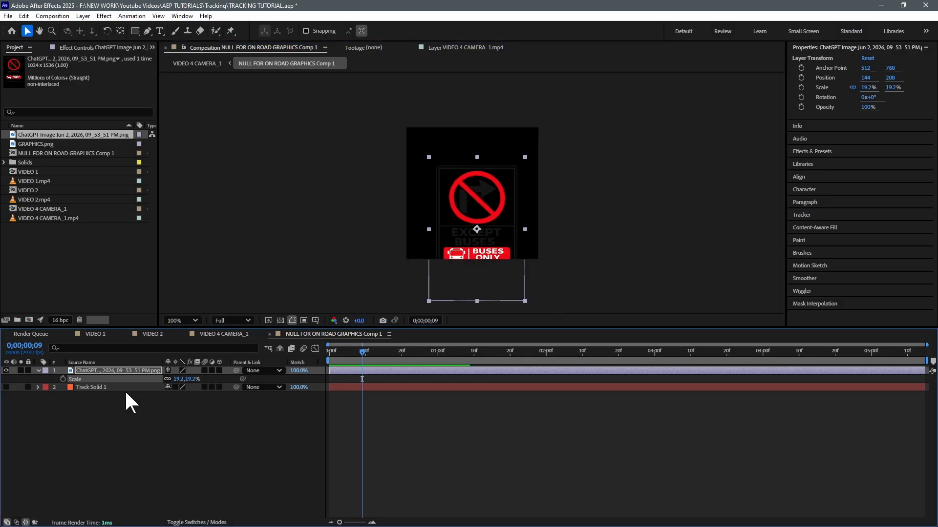
{"action": "left_click_drag", "start_coordinate": [504, 250], "coordinate": [496, 224]}
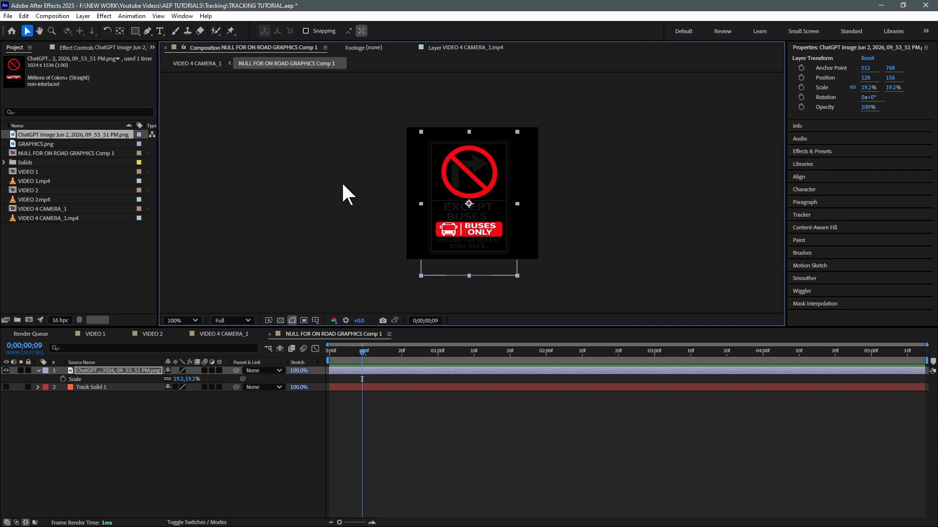
Step: In the VIDEO 4 CAMERA_1 composition, scale the road graphic to 59.9% and position it on the road at 975, 630.6, -2805.8
{"action": "left_click", "coordinate": [178, 61]}
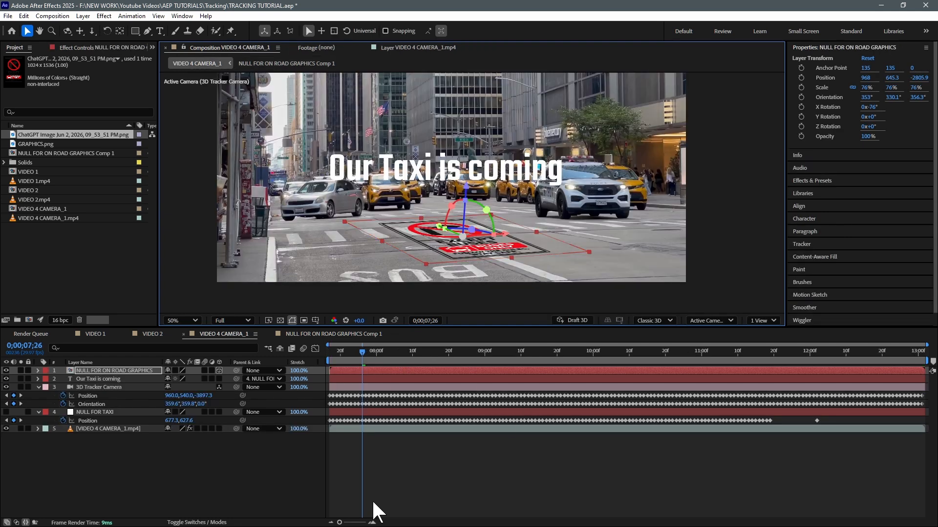
{"action": "key", "text": "s"}
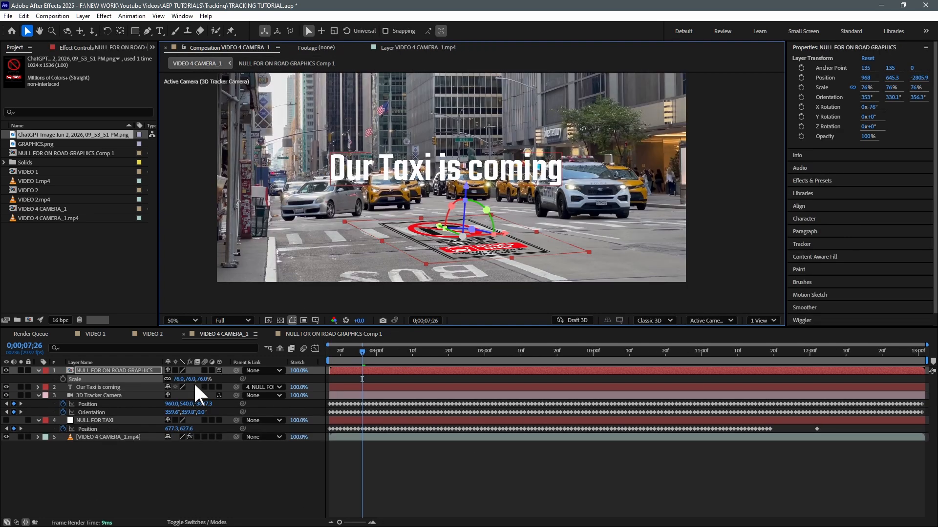
{"action": "left_click_drag", "start_coordinate": [180, 383], "coordinate": [352, 412]}
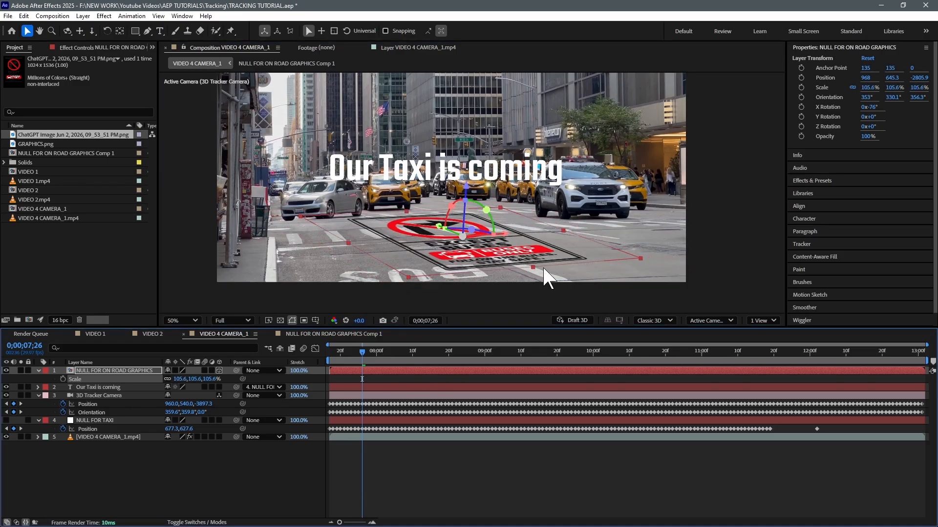
{"action": "mouse_move", "coordinate": [532, 266]}
{"action": "left_mouse_down"}
{"action": "mouse_move", "coordinate": [550, 249]}
{"action": "mouse_move", "coordinate": [546, 257]}
{"action": "left_mouse_up"}
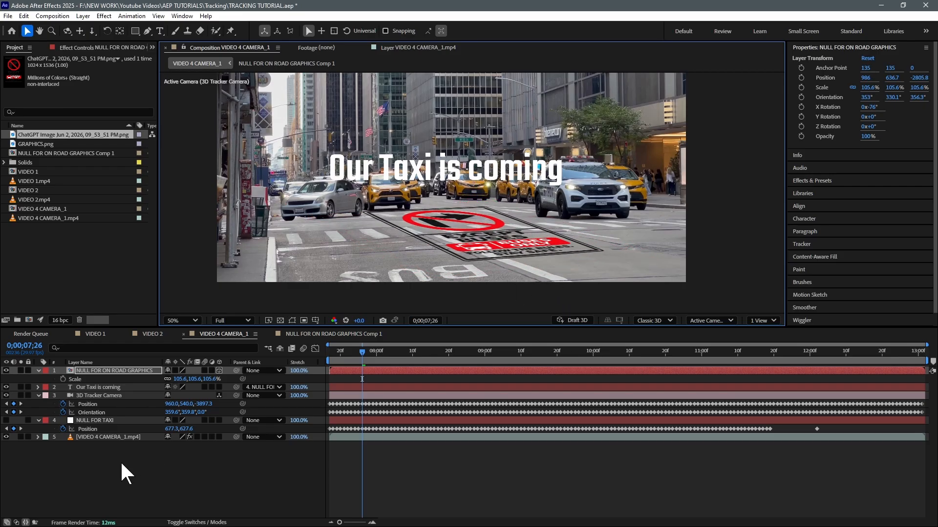
{"action": "left_click_drag", "start_coordinate": [182, 379], "coordinate": [25, 391]}
{"action": "scroll", "coordinate": [501, 268], "scroll_direction": "up", "scroll_amount": 2}
{"action": "left_click_drag", "start_coordinate": [501, 267], "coordinate": [481, 264]}
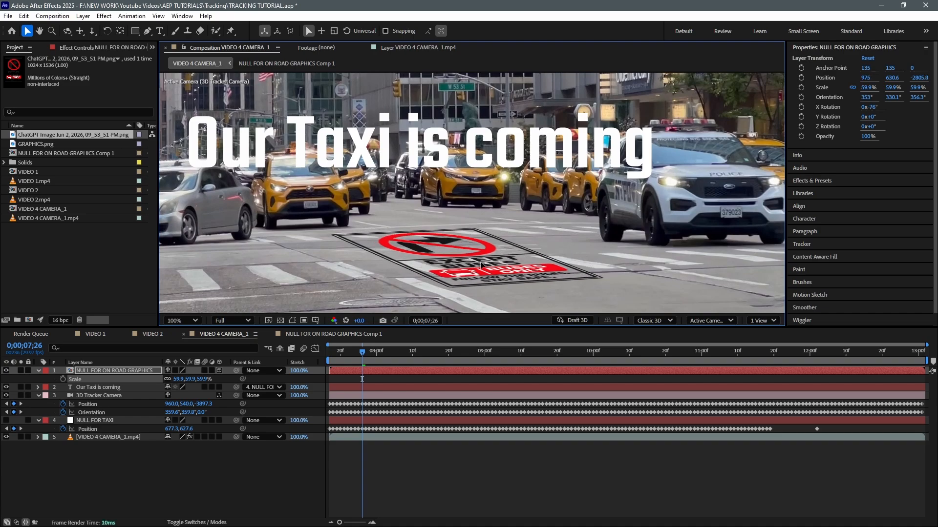
Step: Rotate the road graphics layer to X -76.5°, Y -0.4° and Z -11.1°, and check it at frame 0;00;08;09
{"action": "key", "text": "r"}
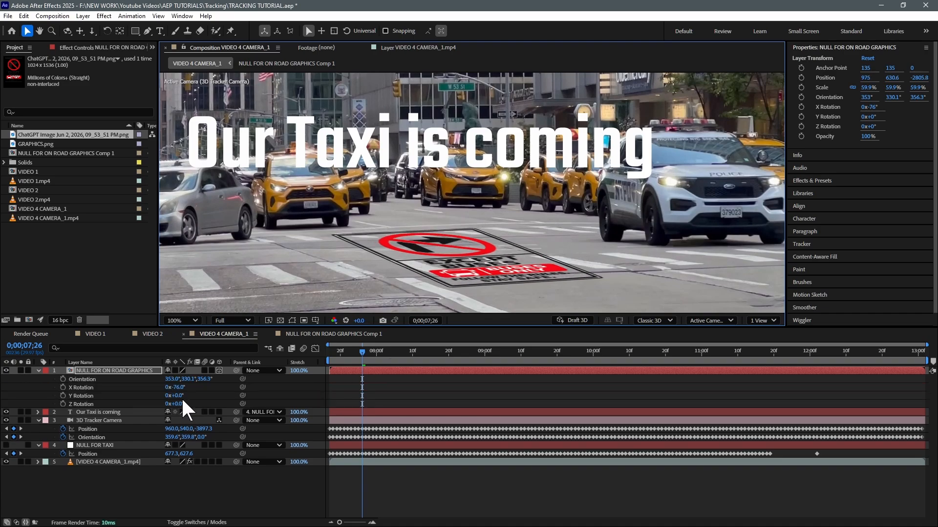
{"action": "left_click_drag", "start_coordinate": [181, 396], "coordinate": [130, 411]}
{"action": "scroll", "coordinate": [469, 233], "scroll_direction": "down", "scroll_amount": 1}
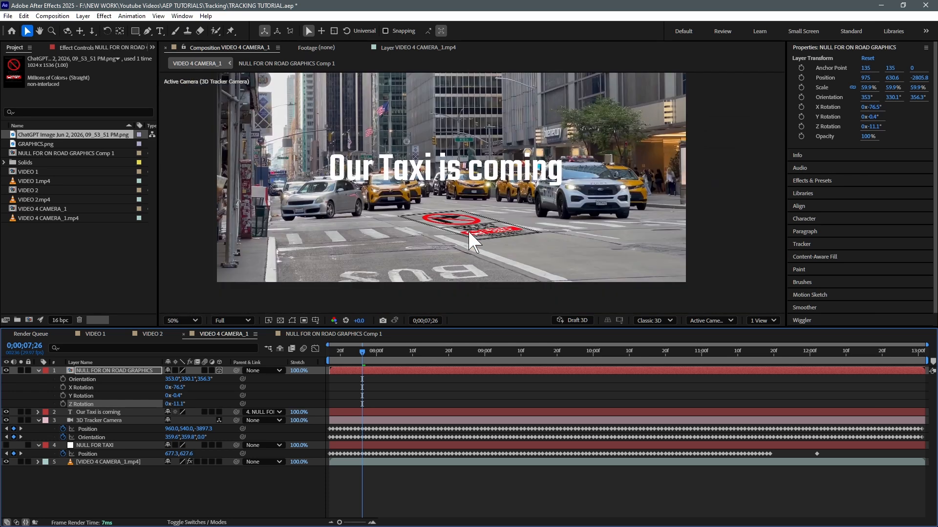
{"action": "left_click_drag", "start_coordinate": [340, 358], "coordinate": [409, 375]}
Step: Duplicate the VIDEO 4 CAMERA_1.mp4 layer and bring the copy to the top of the layer stack
{"action": "left_click", "coordinate": [93, 462]}
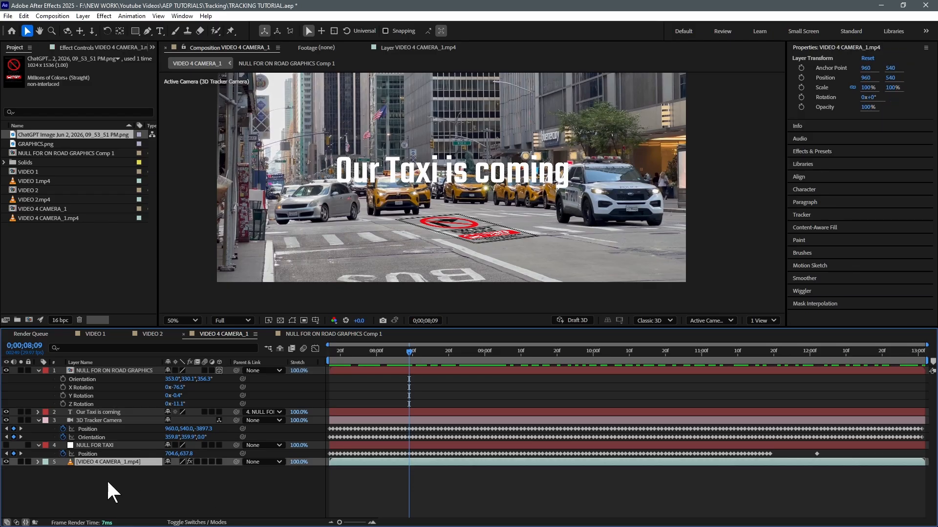
{"action": "key", "text": "ctrl+d"}
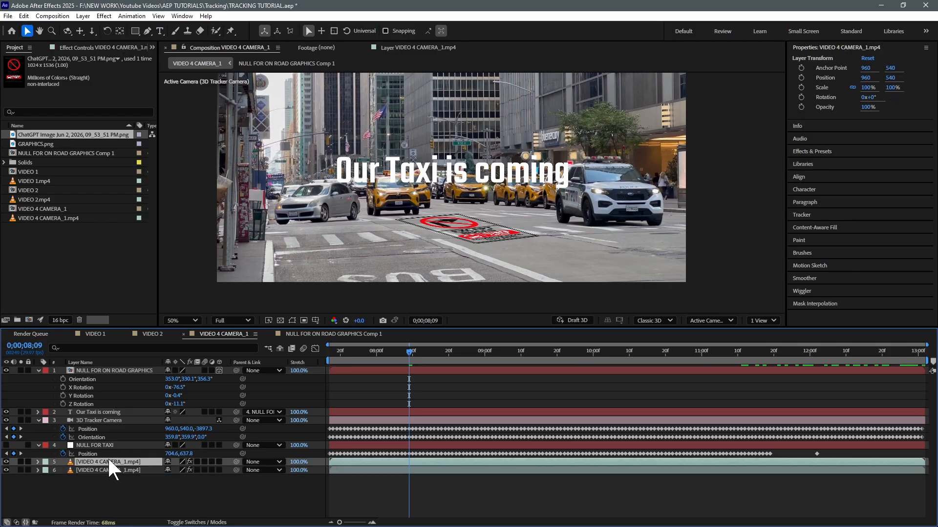
{"action": "key", "text": "ctrl+shift+bracketright"}
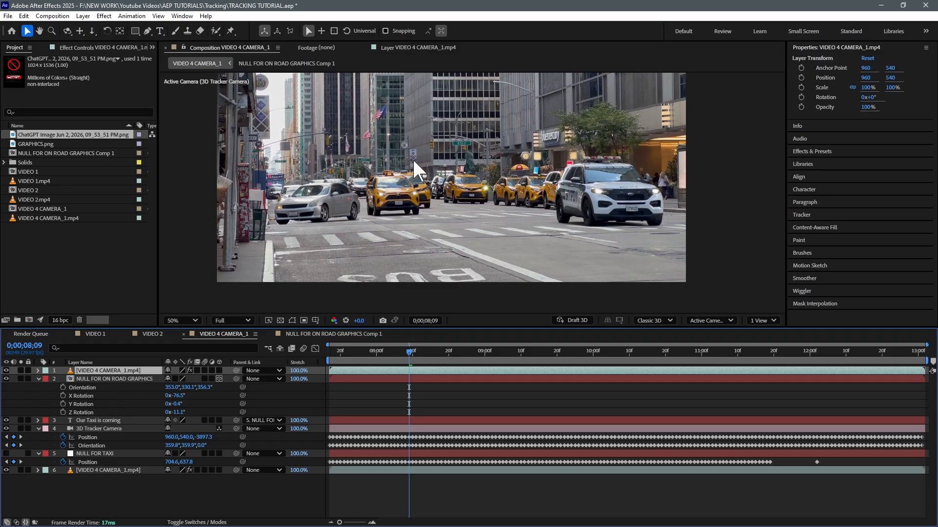
{"action": "scroll", "coordinate": [408, 191], "scroll_direction": "up", "scroll_amount": 3}
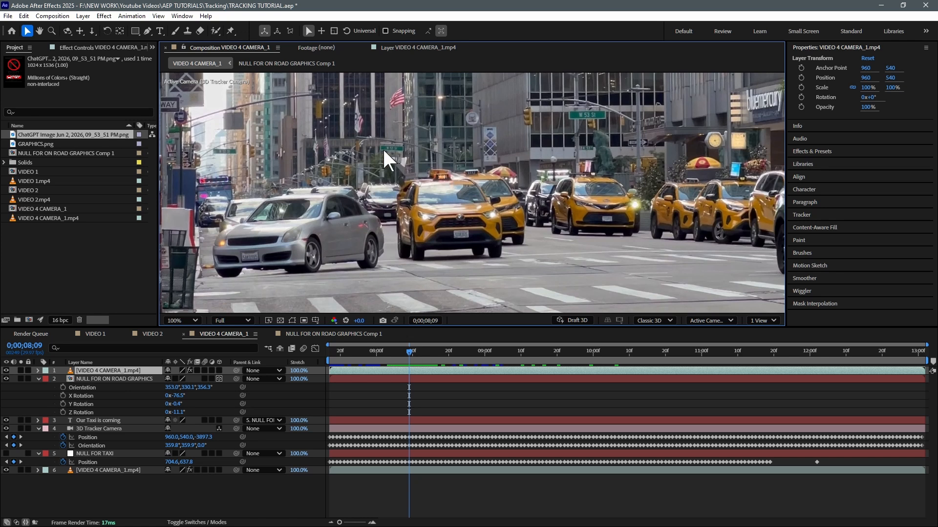
Step: Activate the Roto Brush tool, hide the "Our Taxi is coming" text layer and go to frame 0;00;10;11
{"action": "left_click", "coordinate": [216, 32]}
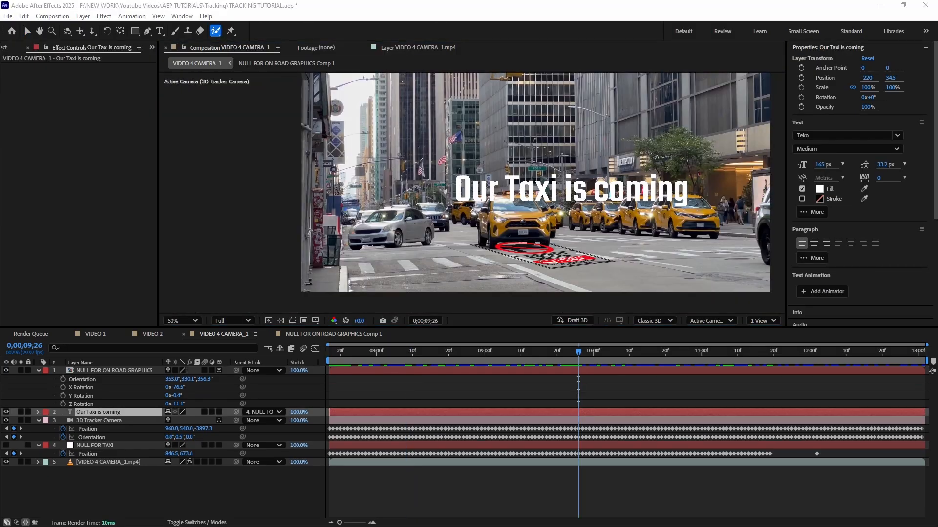
{"action": "left_click", "coordinate": [6, 412]}
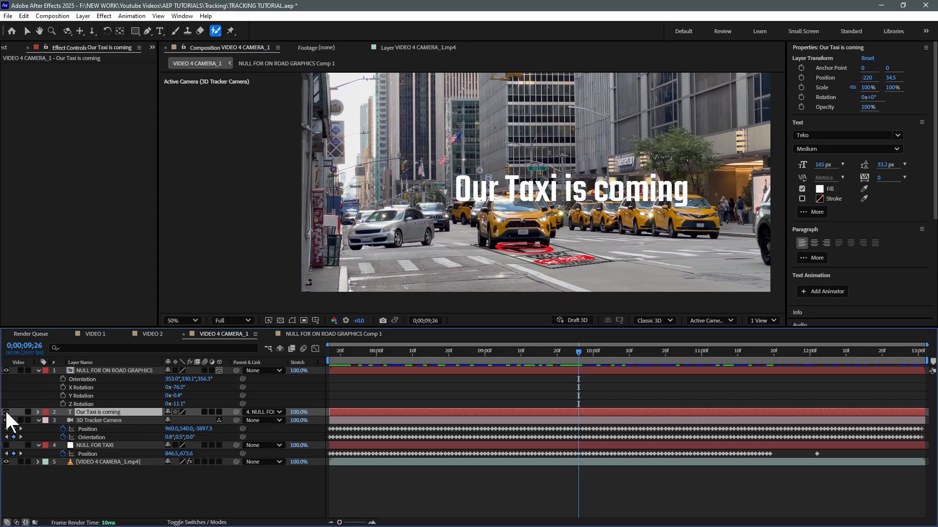
{"action": "left_click_drag", "start_coordinate": [391, 359], "coordinate": [633, 358]}
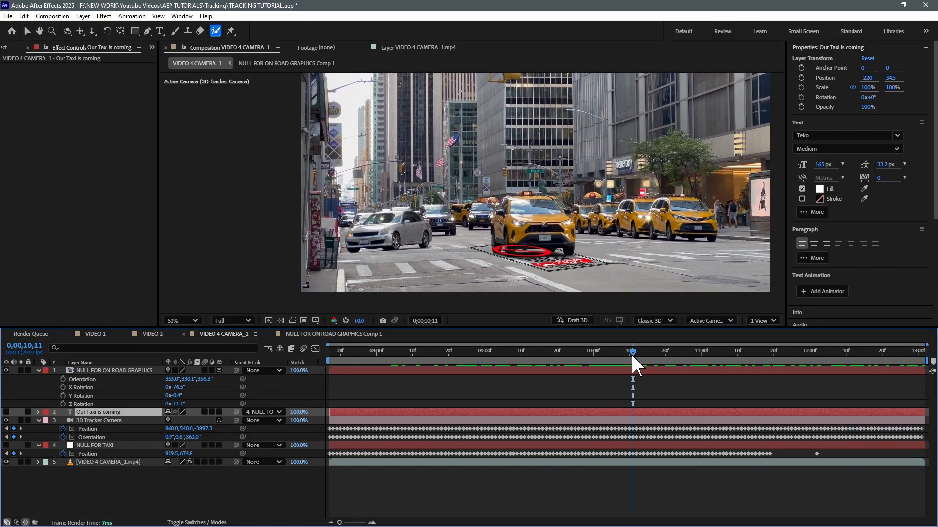
Step: Reveal the source of the VIDEO 4 CAMERA_1.mp4 layer and add that footage again as the composition's top layer
{"action": "left_click", "coordinate": [92, 459]}
{"action": "double_click", "coordinate": [92, 459]}
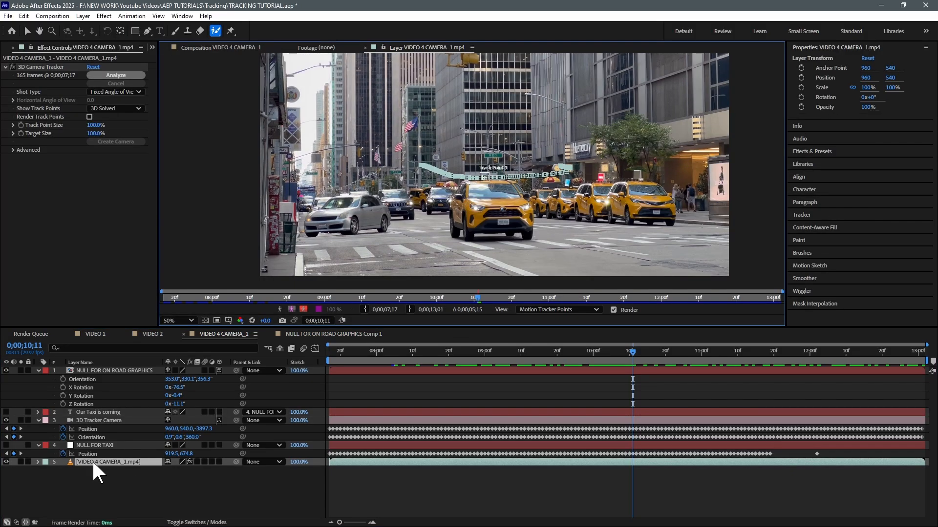
{"action": "right_click", "coordinate": [93, 462]}
{"action": "mouse_move", "coordinate": [146, 362]}
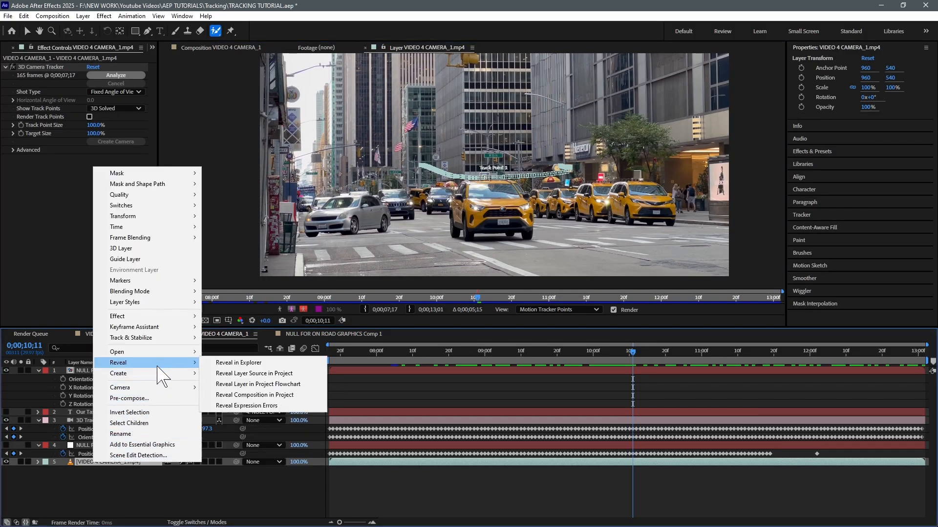
{"action": "left_click", "coordinate": [230, 374]}
{"action": "left_click_drag", "start_coordinate": [41, 218], "coordinate": [52, 368]}
{"action": "left_click", "coordinate": [115, 469]}
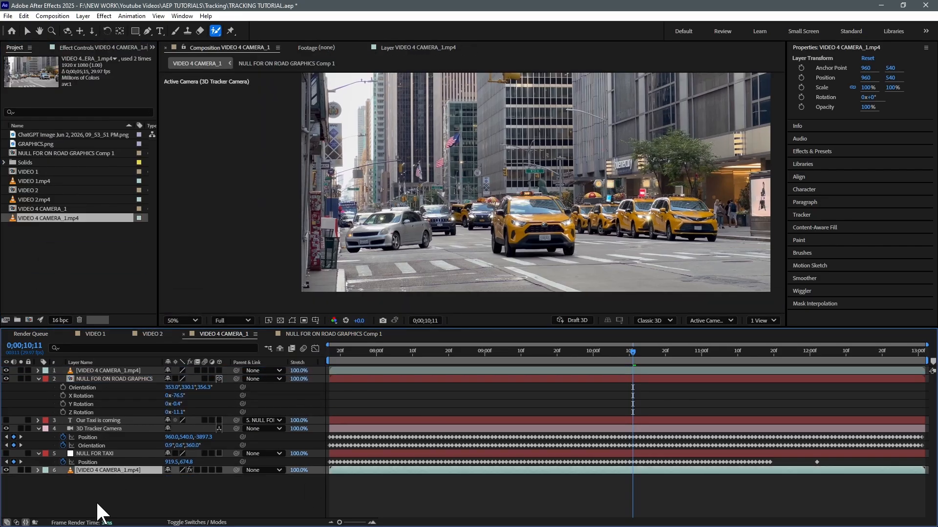
Step: Open the top footage layer at frame 0;00;10;17 and outline the front yellow taxi with Roto Brush strokes
{"action": "left_click", "coordinate": [126, 369]}
{"action": "left_click_drag", "start_coordinate": [338, 353], "coordinate": [427, 361]}
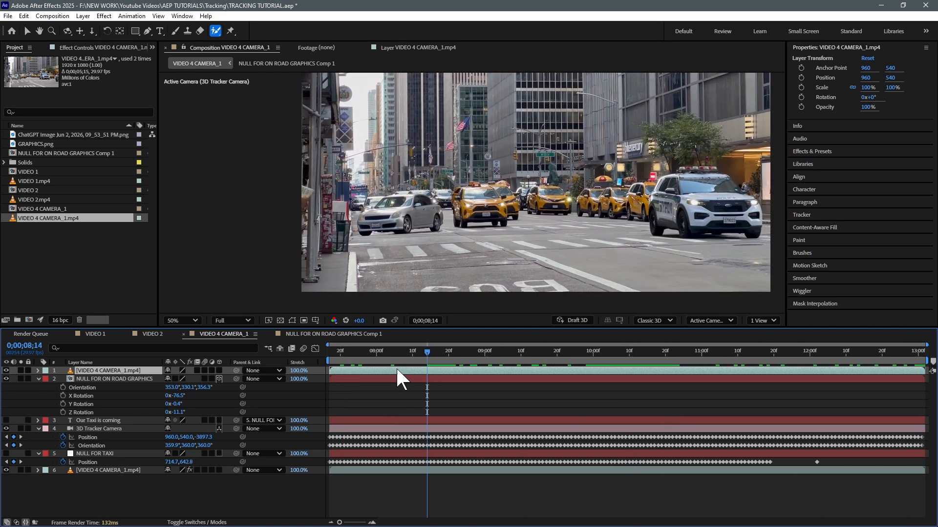
{"action": "double_click", "coordinate": [395, 370]}
{"action": "left_click_drag", "start_coordinate": [428, 352], "coordinate": [653, 363]}
{"action": "scroll", "coordinate": [451, 282], "scroll_direction": "up", "scroll_amount": 1}
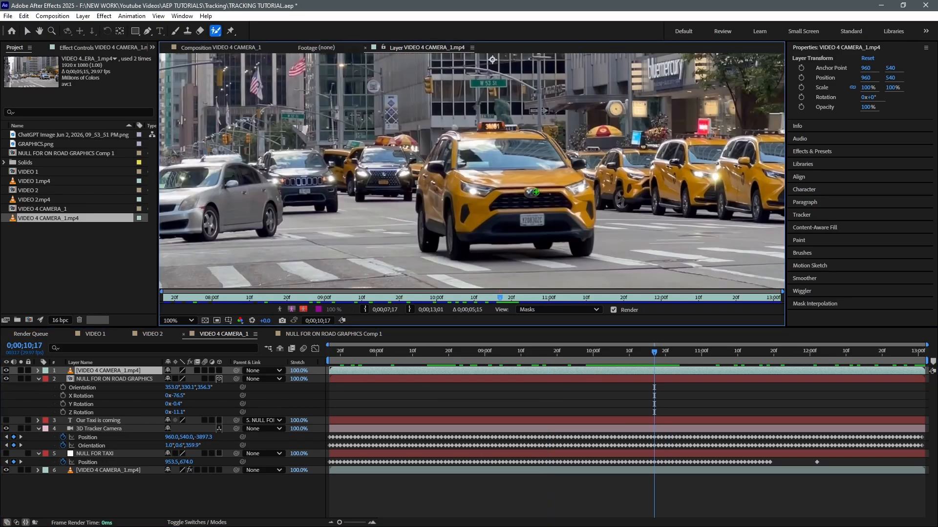
{"action": "mouse_move", "coordinate": [477, 130]}
{"action": "left_mouse_down"}
{"action": "mouse_move", "coordinate": [447, 131]}
{"action": "mouse_move", "coordinate": [422, 169]}
{"action": "mouse_move", "coordinate": [416, 217]}
{"action": "left_mouse_up"}
{"action": "mouse_move", "coordinate": [424, 251]}
{"action": "left_mouse_down"}
{"action": "mouse_move", "coordinate": [443, 234]}
{"action": "mouse_move", "coordinate": [451, 257]}
{"action": "mouse_move", "coordinate": [471, 256]}
{"action": "mouse_move", "coordinate": [472, 244]}
{"action": "mouse_move", "coordinate": [532, 241]}
{"action": "left_mouse_up"}
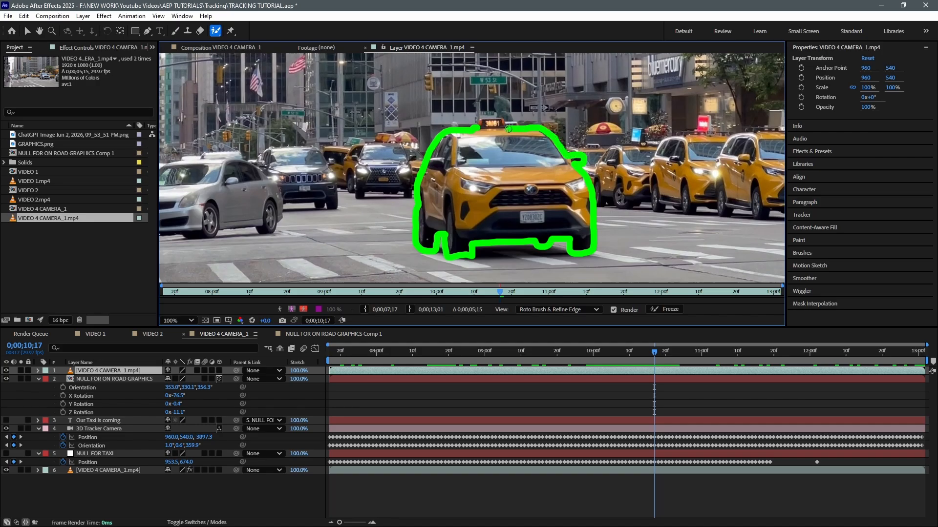
{"action": "left_click_drag", "start_coordinate": [481, 121], "coordinate": [480, 122]}
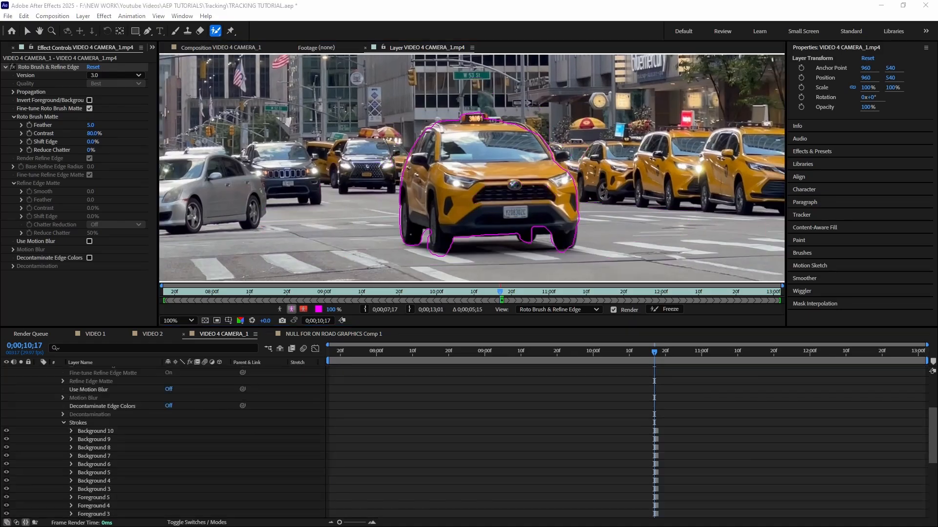
Step: Refine the taxi's Roto Brush selection with more strokes around its roof and lower edge, then freeze the propagation
{"action": "mouse_move", "coordinate": [487, 129]}
{"action": "left_mouse_down"}
{"action": "mouse_move", "coordinate": [514, 125]}
{"action": "mouse_move", "coordinate": [535, 139]}
{"action": "left_mouse_up"}
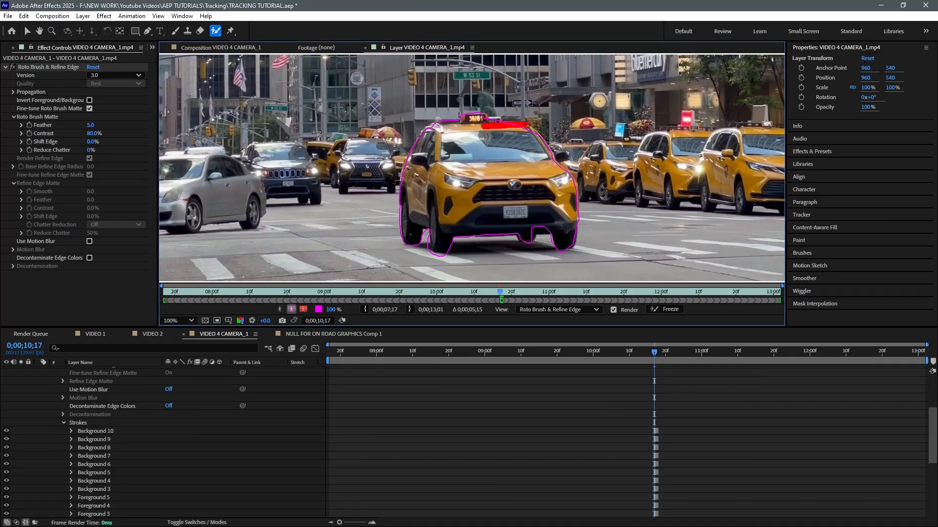
{"action": "left_click_drag", "start_coordinate": [482, 123], "coordinate": [548, 152]}
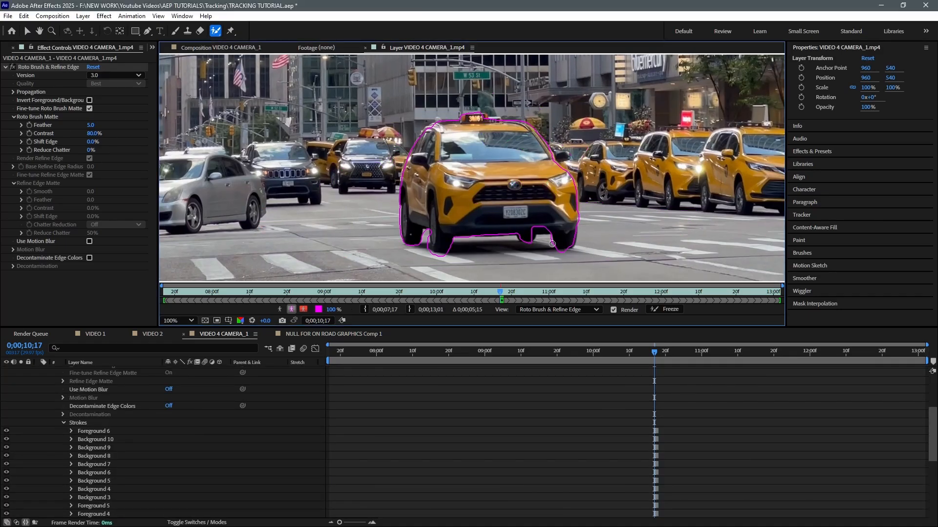
{"action": "mouse_move", "coordinate": [430, 136]}
{"action": "left_mouse_down"}
{"action": "mouse_move", "coordinate": [416, 139]}
{"action": "mouse_move", "coordinate": [412, 159]}
{"action": "left_mouse_up"}
{"action": "mouse_move", "coordinate": [496, 127]}
{"action": "left_mouse_down"}
{"action": "mouse_move", "coordinate": [554, 230]}
{"action": "mouse_move", "coordinate": [451, 239]}
{"action": "left_mouse_up"}
{"action": "left_click", "coordinate": [669, 310]}
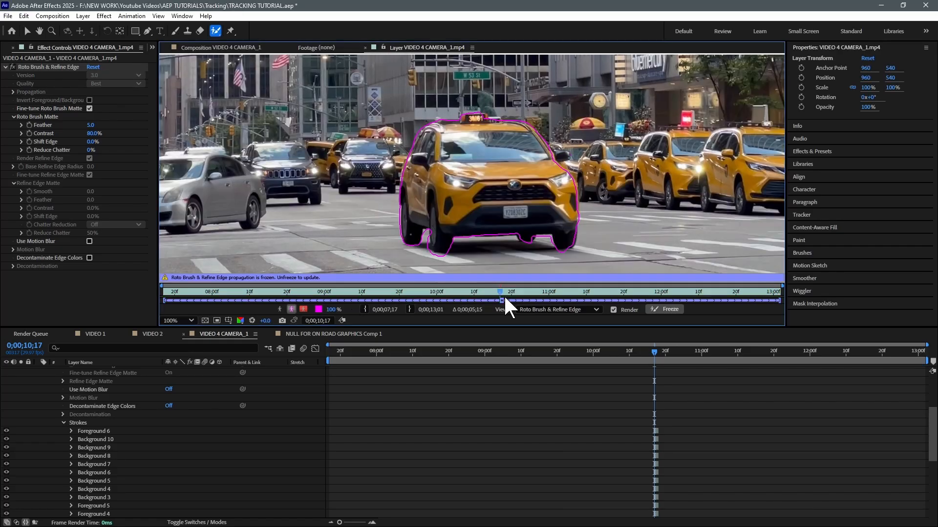
Step: Set the layer view to Masks and scrub through the VIDEO 4 CAMERA_1 composition to check the taxi cutout over the road graphic
{"action": "left_click", "coordinate": [584, 309]}
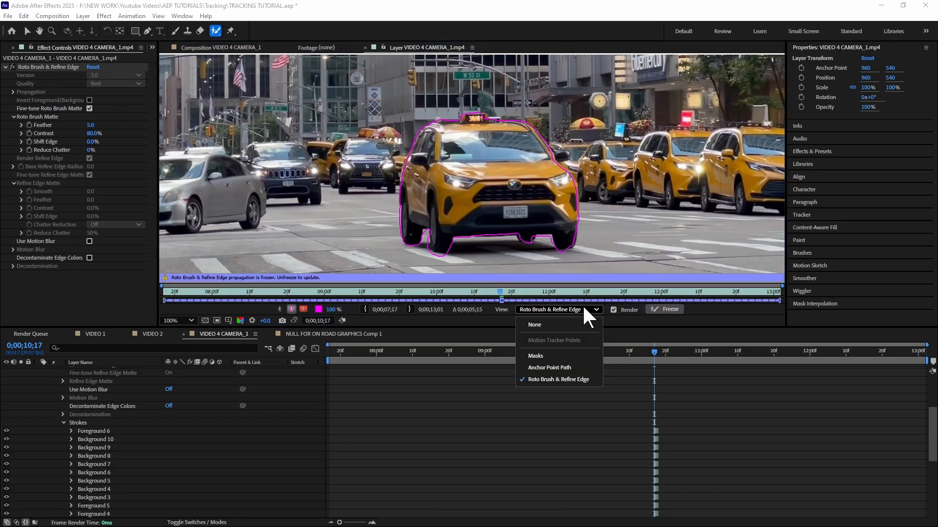
{"action": "left_click", "coordinate": [582, 356]}
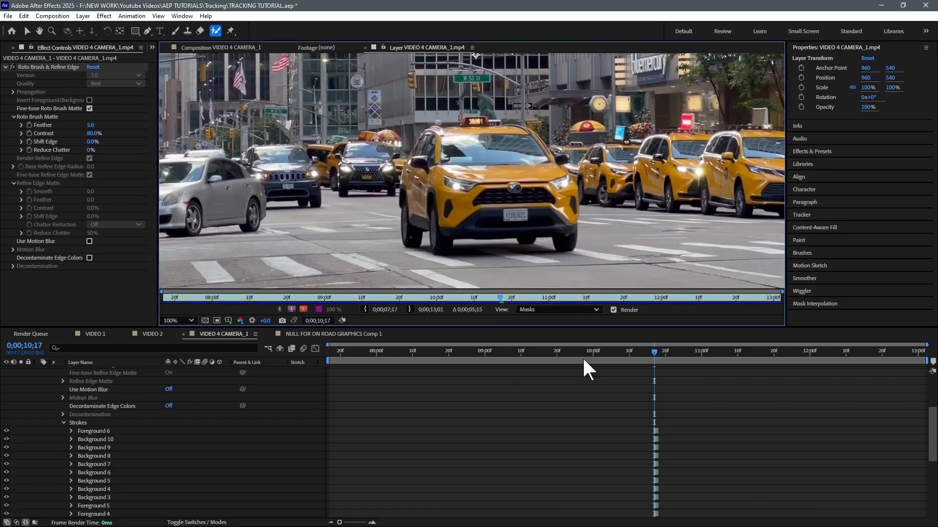
{"action": "left_click", "coordinate": [217, 47]}
{"action": "left_click_drag", "start_coordinate": [337, 357], "coordinate": [680, 384]}
{"action": "left_click_drag", "start_coordinate": [727, 392], "coordinate": [326, 395]}
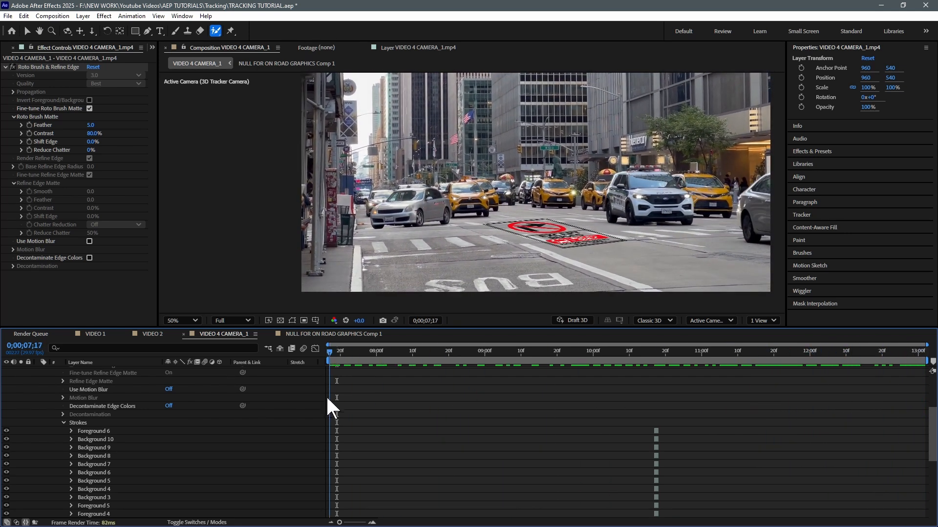
Step: Collapse the top footage layer's properties and show the "Our Taxi is coming" text layer again
{"action": "scroll", "coordinate": [73, 406], "scroll_direction": "up", "scroll_amount": 4}
{"action": "left_click", "coordinate": [37, 371]}
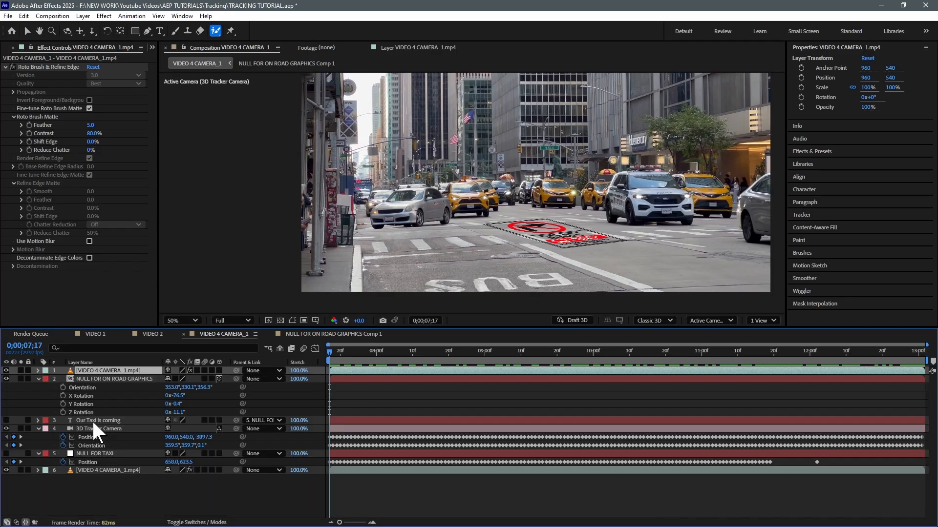
{"action": "left_click", "coordinate": [92, 420]}
{"action": "left_click", "coordinate": [6, 421]}
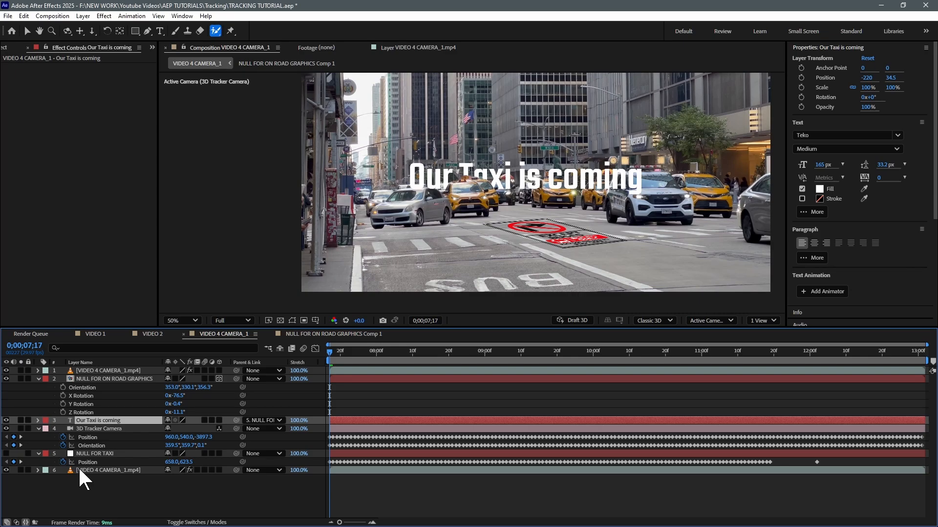
Step: Rename the NULL FOR ON ROAD GRAPHICS layer as ON ROAD GRAPHICS LAYER
{"action": "left_click", "coordinate": [93, 380]}
{"action": "left_click", "coordinate": [20, 379]}
{"action": "left_click", "coordinate": [20, 378]}
{"action": "key", "text": "Return"}
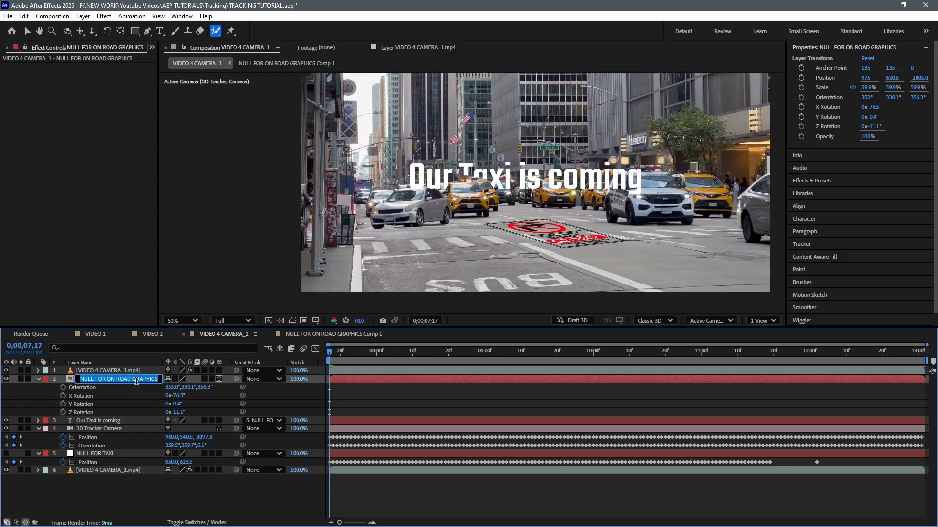
{"action": "type", "text": "O"}
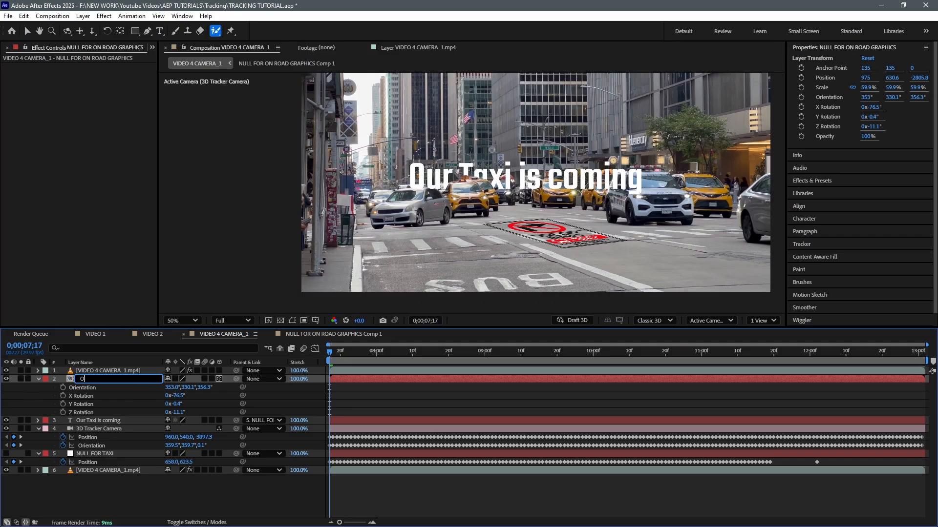
{"action": "type", "text": "N ROAD GRAPHICS LAYER"}
{"action": "key", "text": "Return"}
Step: Scale the road graphics layer to 79.8%, position it at 988.8, 634.2, -2805.7 and set its opacity to 59%
{"action": "key", "text": "s"}
{"action": "left_click", "coordinate": [374, 352]}
{"action": "left_click_drag", "start_coordinate": [374, 359], "coordinate": [301, 362]}
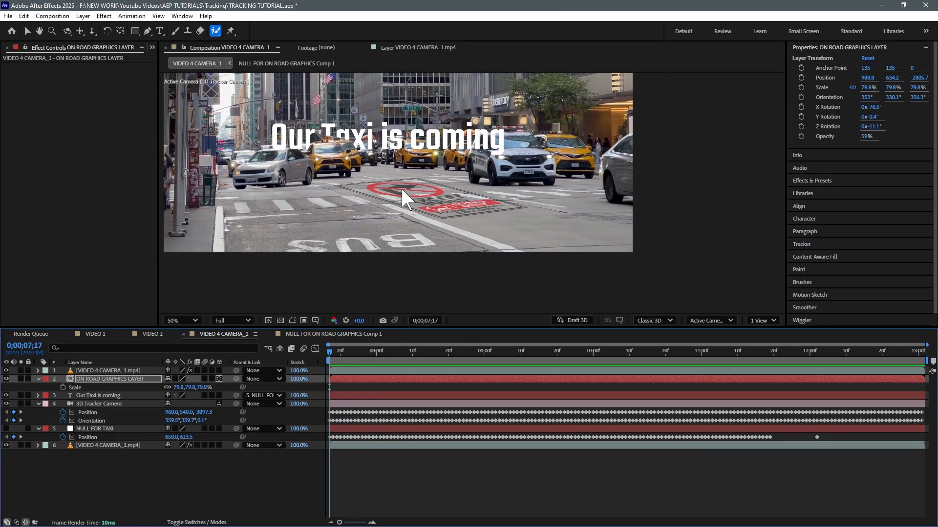
Step: Move the "Our Taxi is coming" text to -376, -11.5 and play the composition from its start
{"action": "left_click", "coordinate": [99, 394]}
{"action": "left_click_drag", "start_coordinate": [438, 145], "coordinate": [401, 132]}
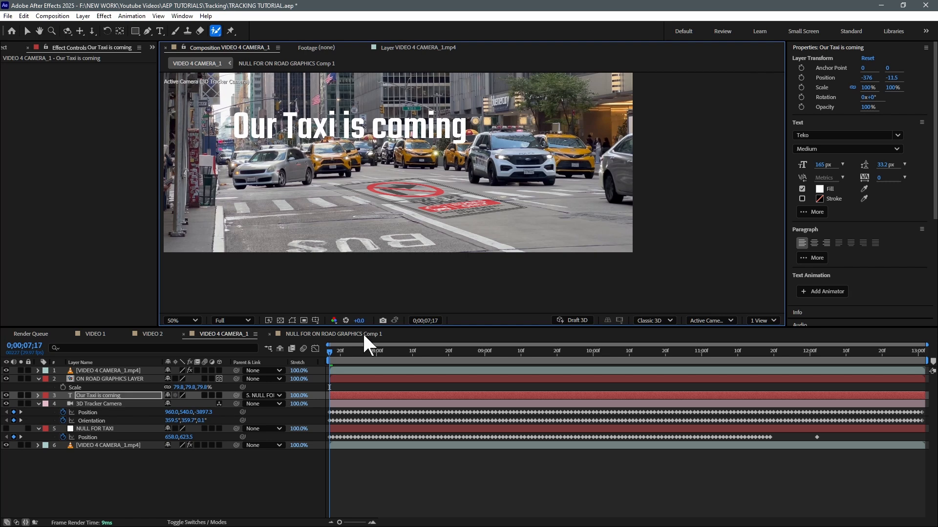
{"action": "left_click_drag", "start_coordinate": [343, 362], "coordinate": [293, 376]}
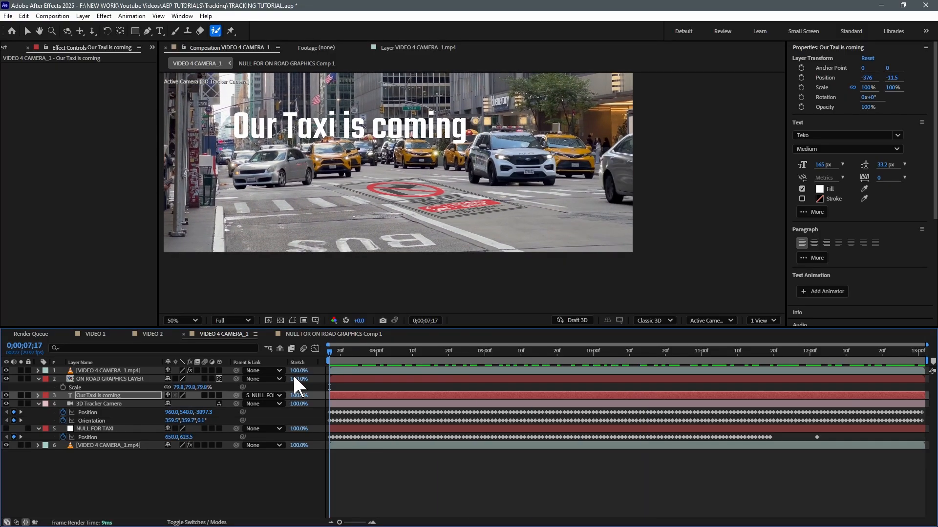
{"action": "key", "text": "space"}
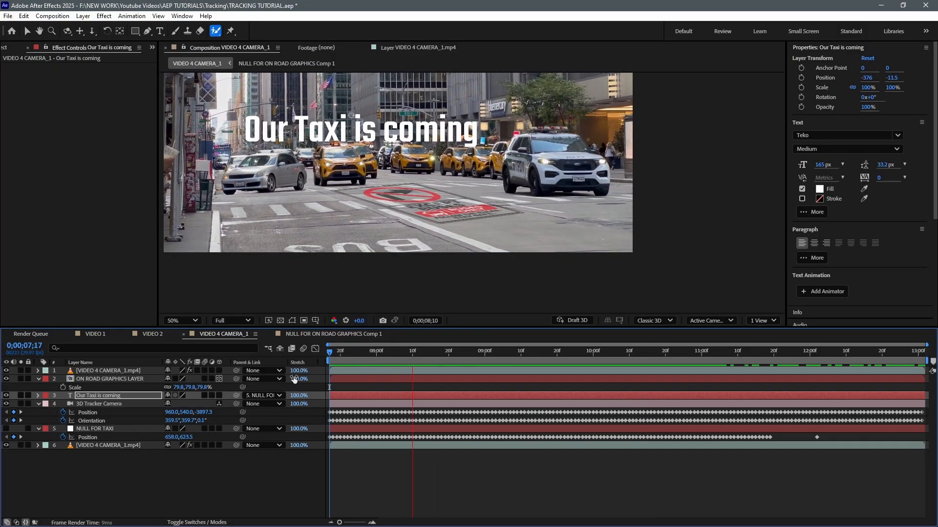